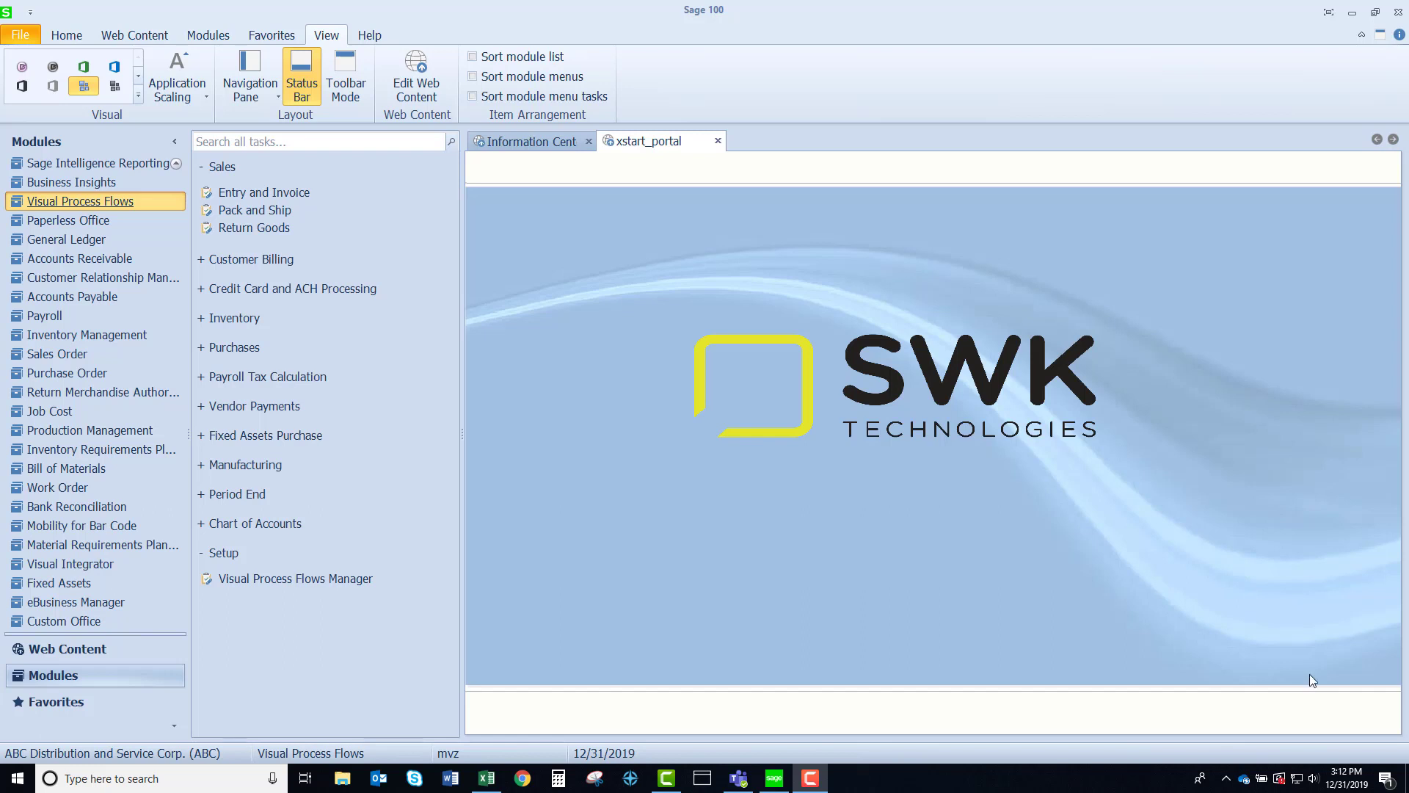
Step: Open the Entry and Invoice flow, step to the next sales order, then check Invoice Data Entry
{"action": "scroll", "coordinate": [74, 316], "scroll_direction": "up", "scroll_amount": 1}
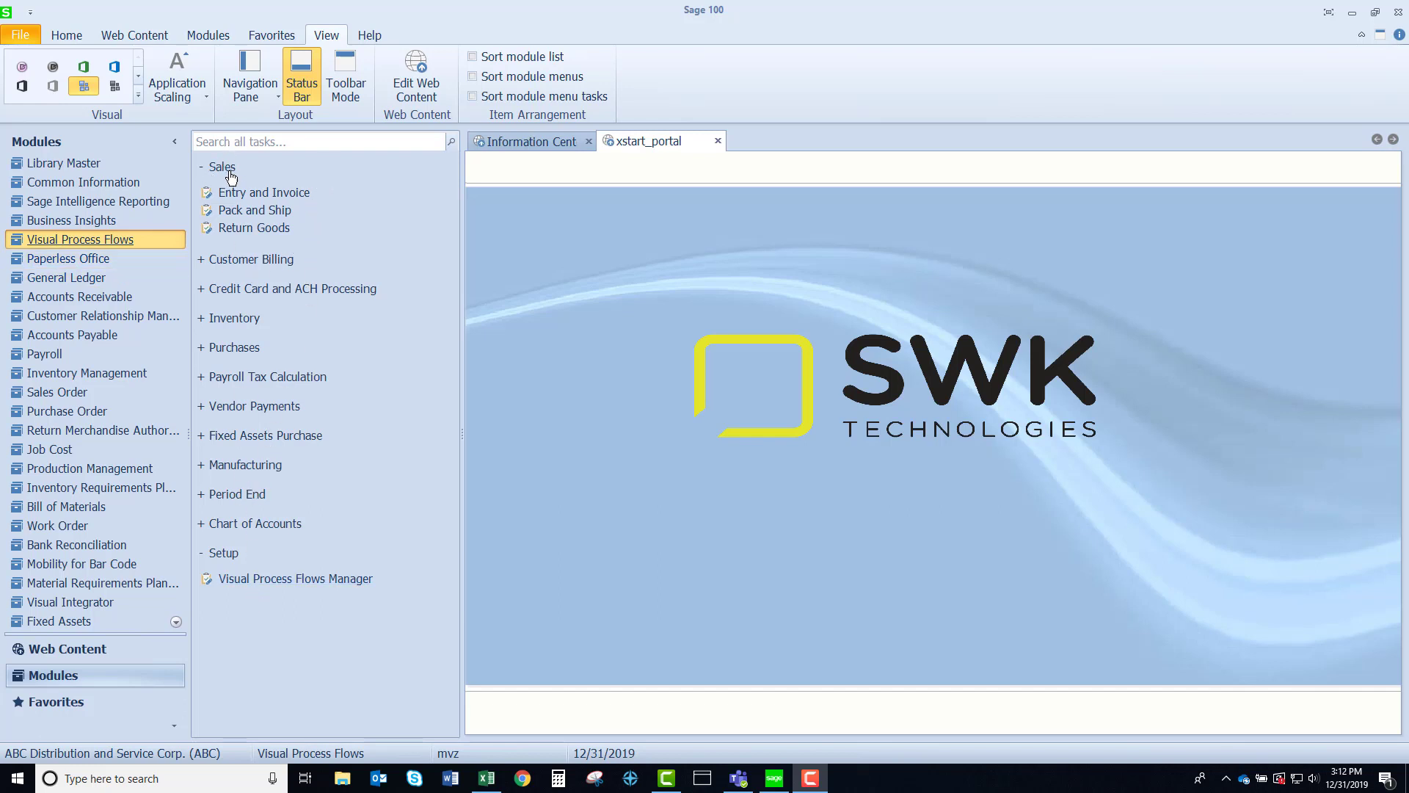
{"action": "left_click", "coordinate": [262, 195]}
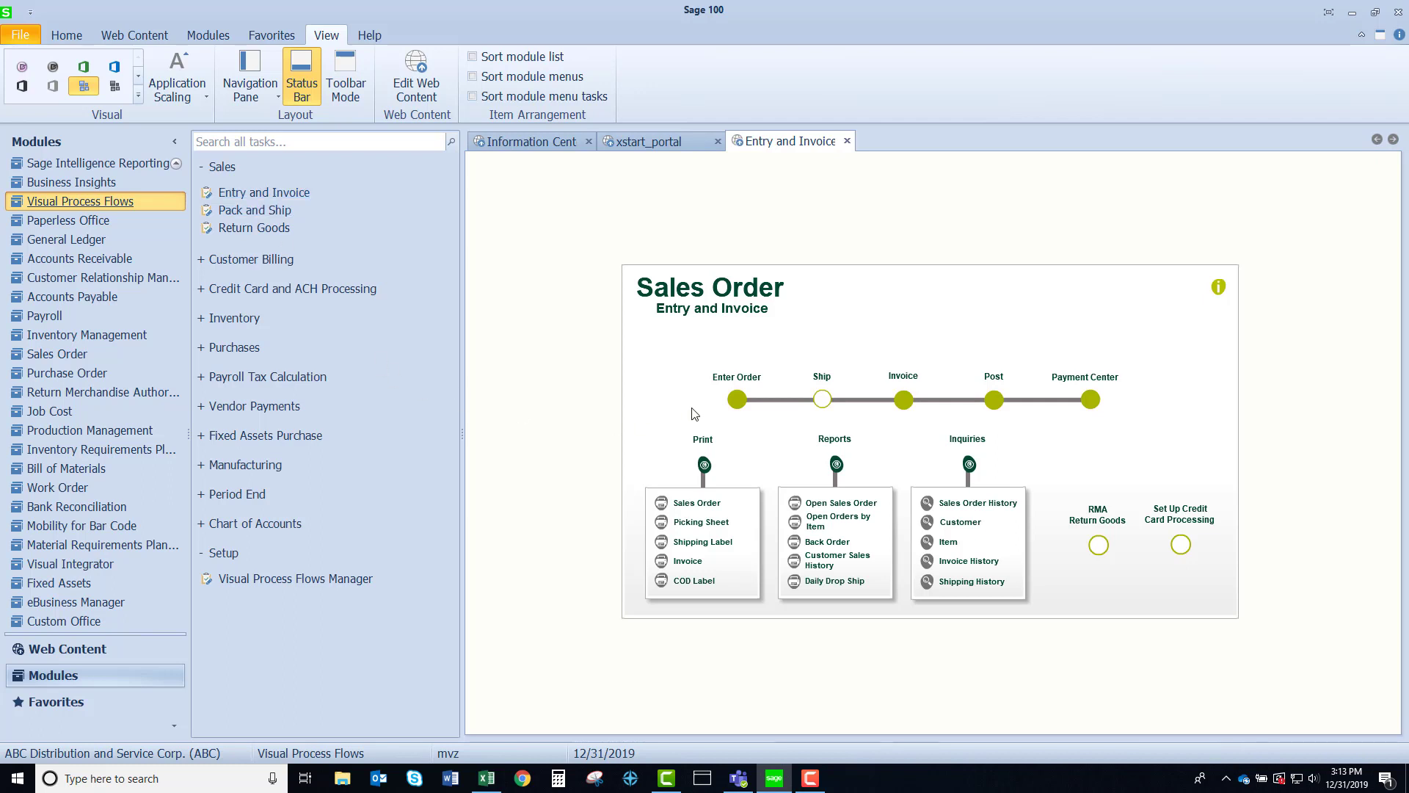
{"action": "left_click", "coordinate": [737, 408]}
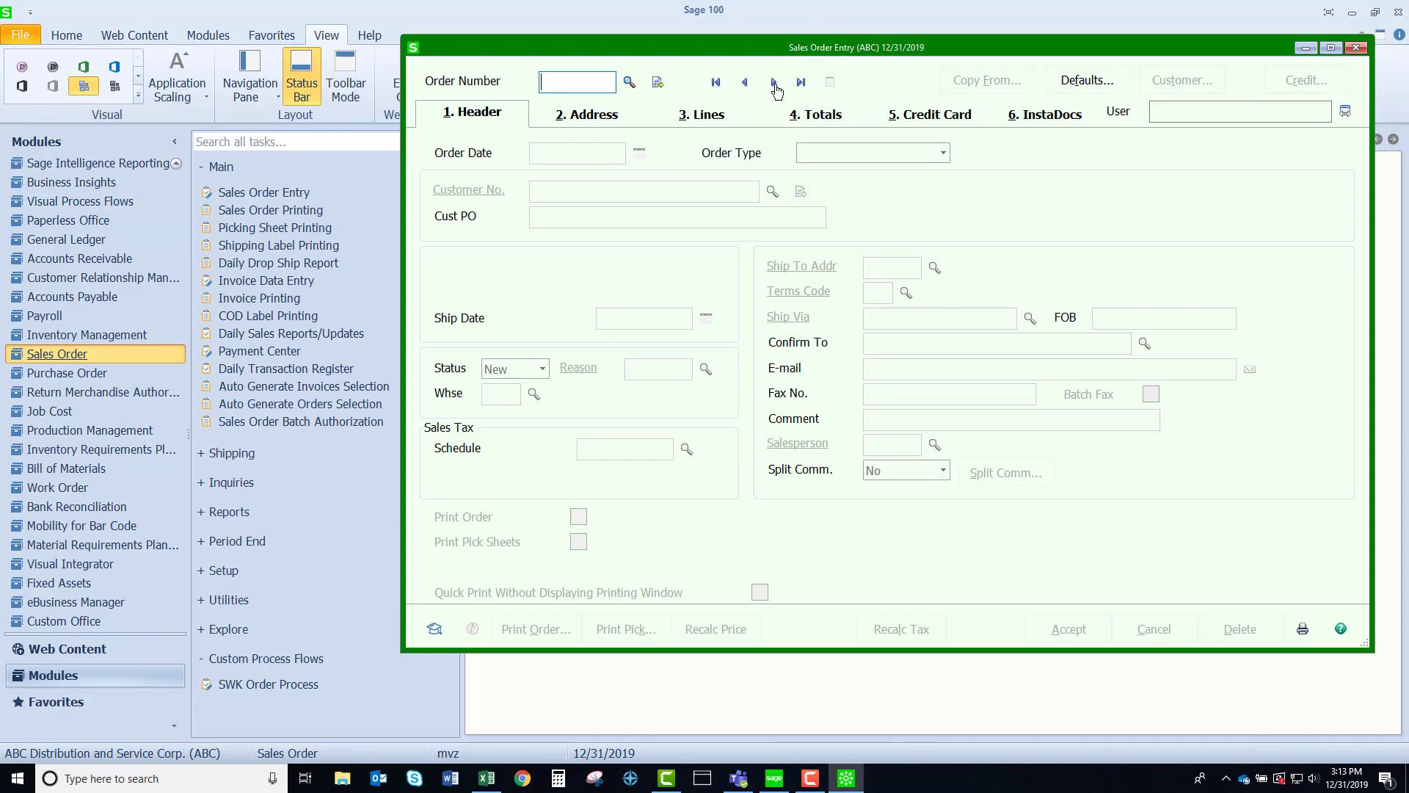
{"action": "left_click", "coordinate": [773, 82]}
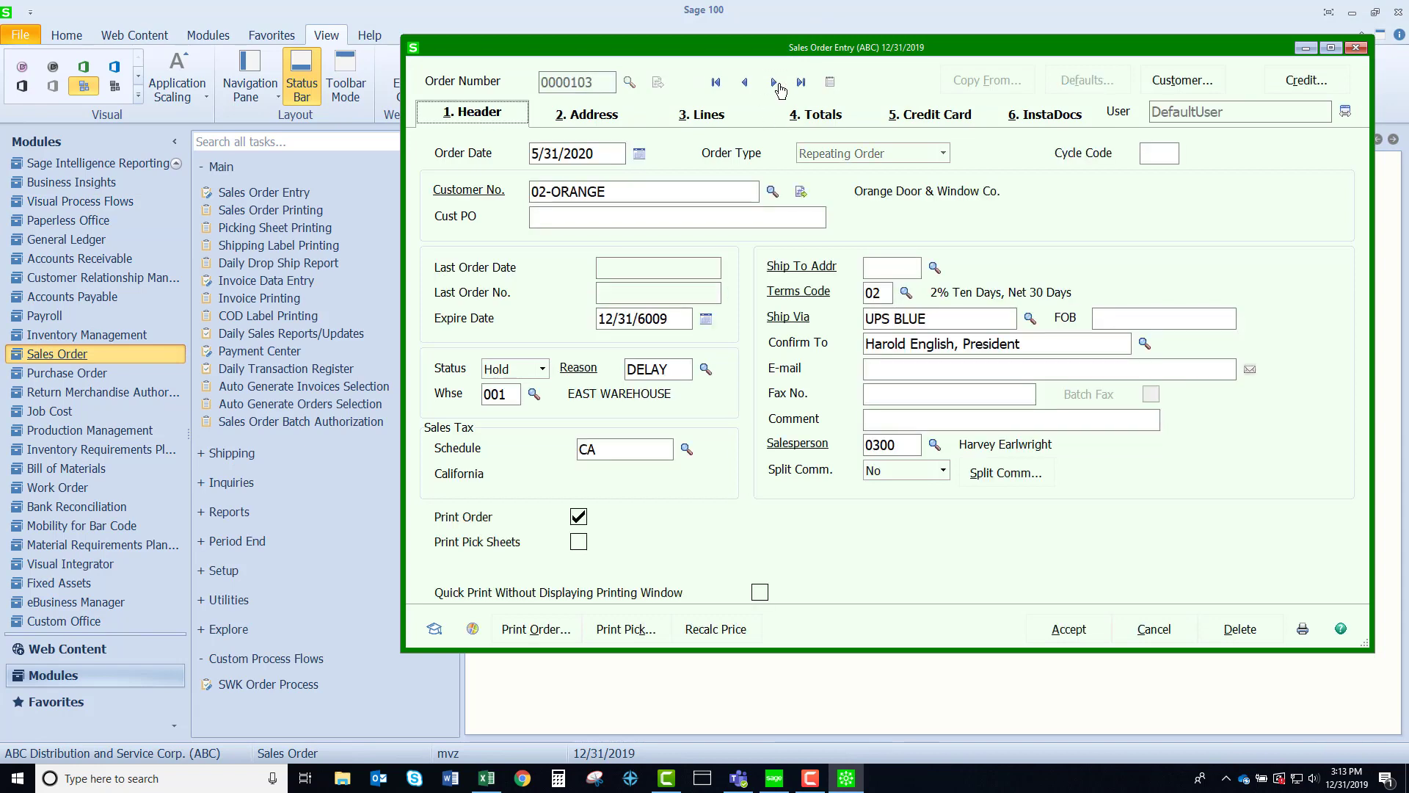
{"action": "left_click", "coordinate": [1355, 48]}
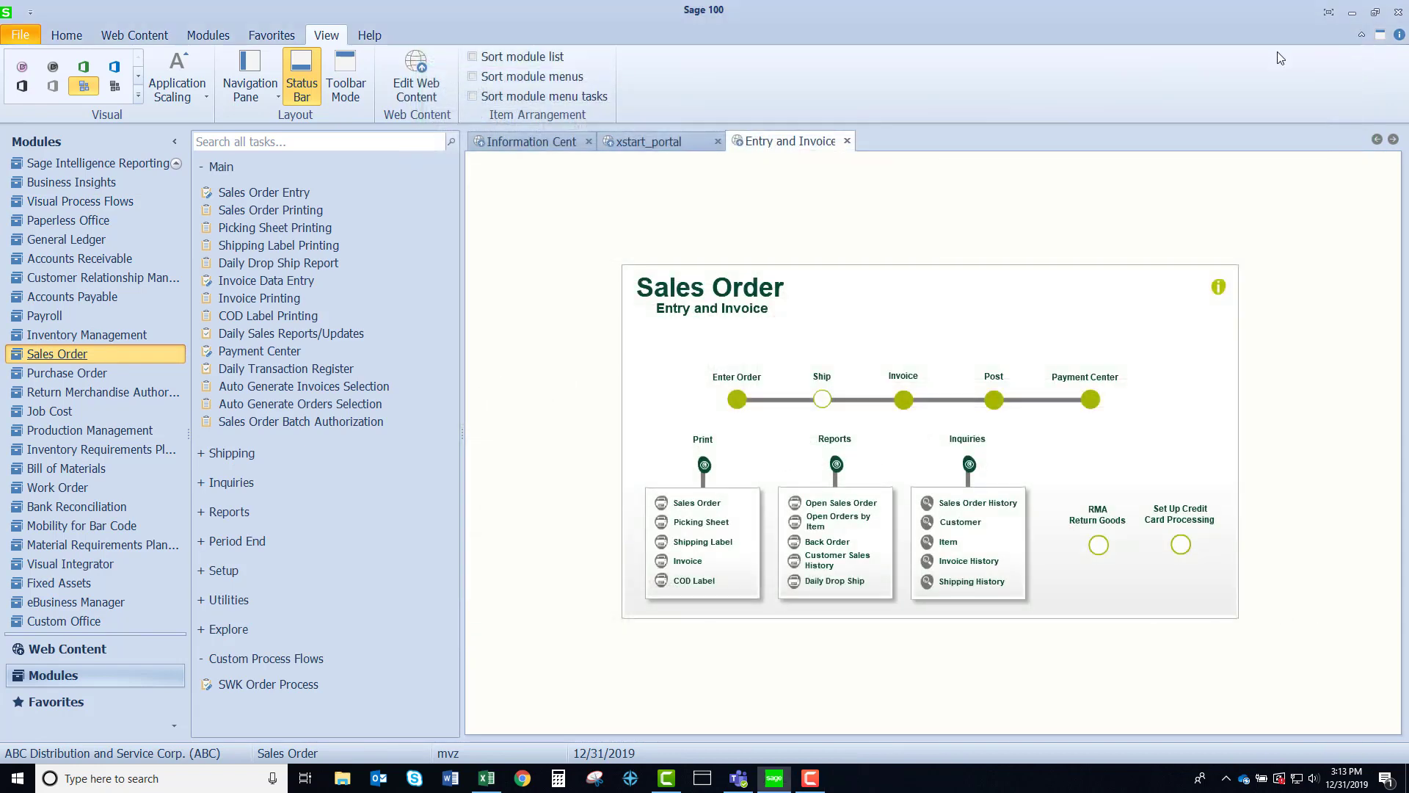
{"action": "left_click", "coordinate": [907, 403]}
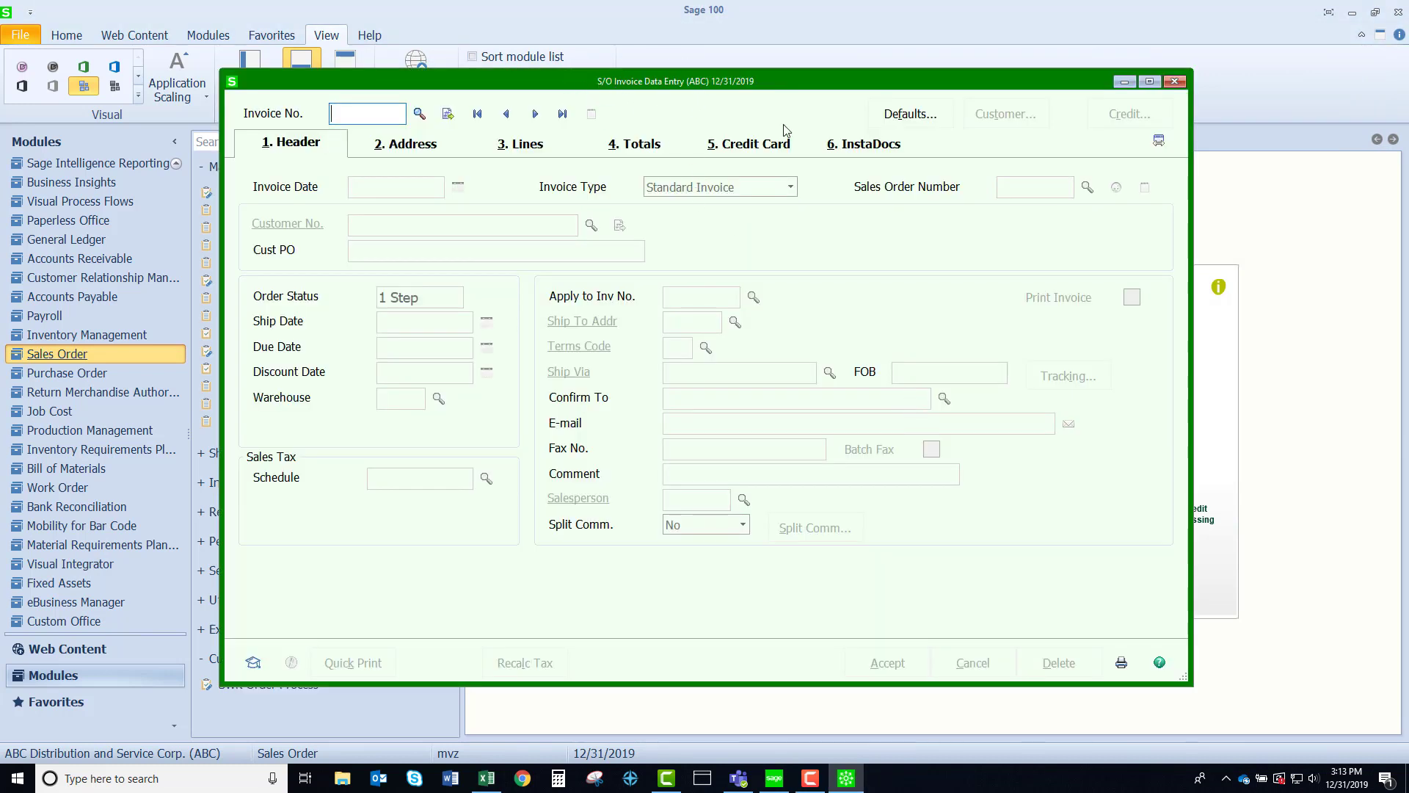
{"action": "left_click", "coordinate": [1174, 81]}
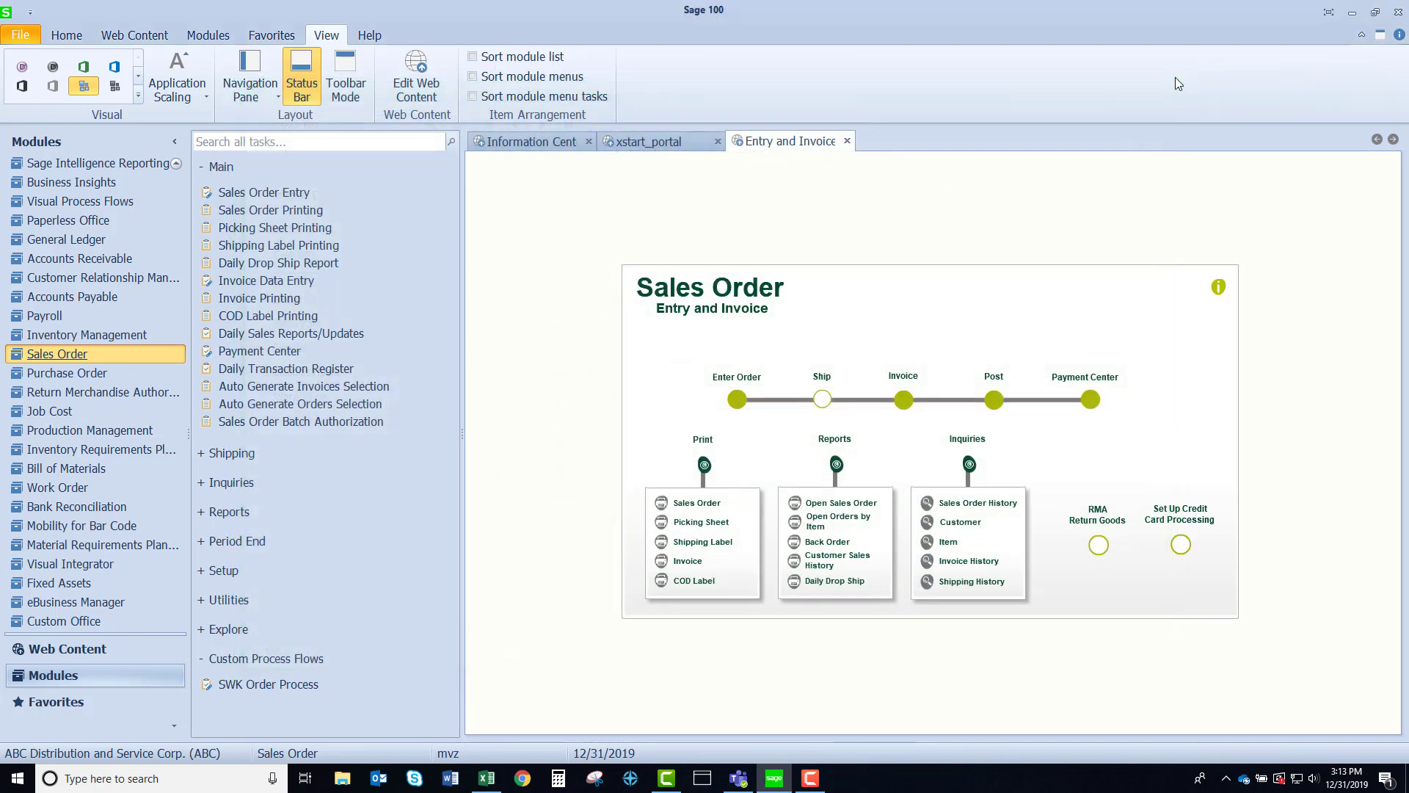
{"action": "left_click", "coordinate": [821, 400]}
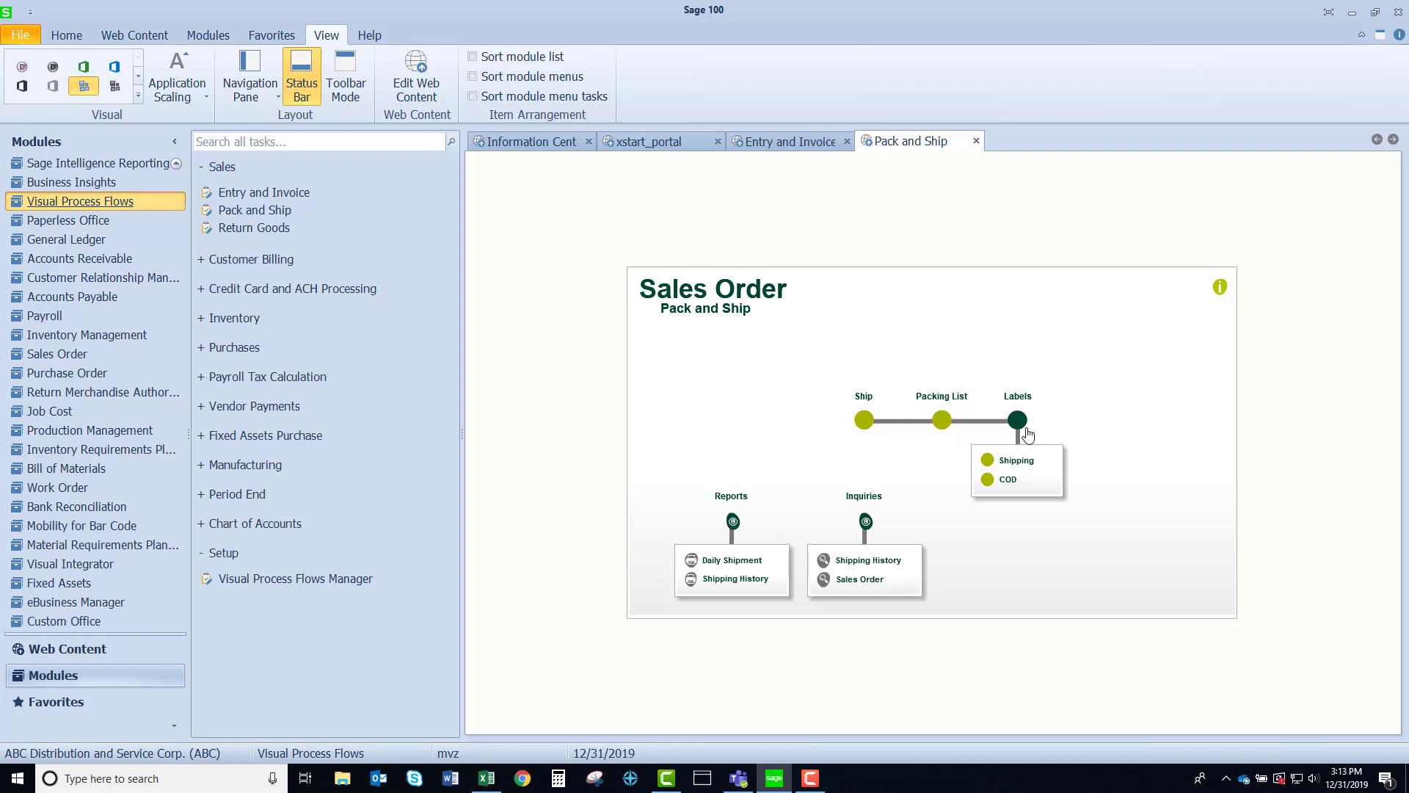
{"action": "left_click", "coordinate": [976, 141]}
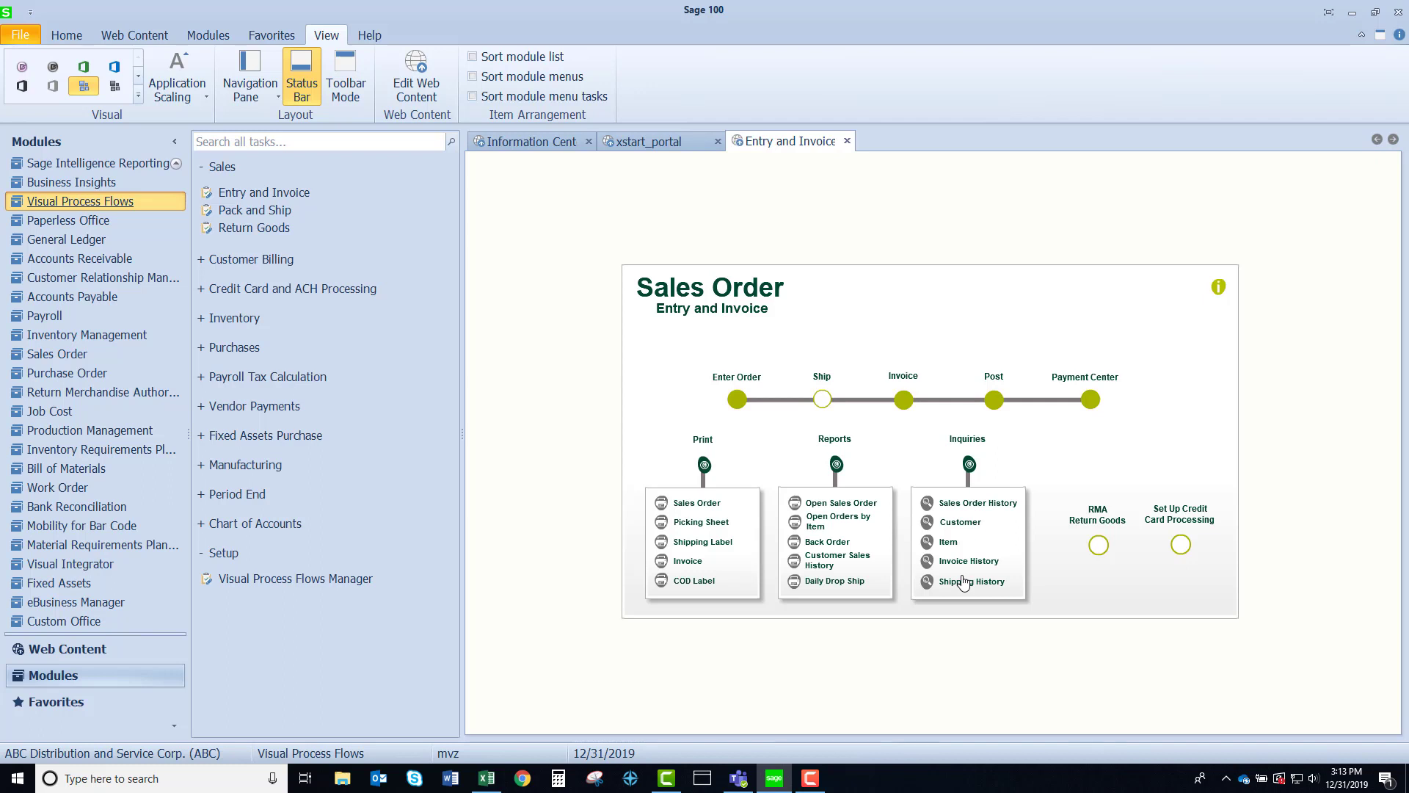
Step: View the SWK Order Process flow under Sales Order, then close it and the Entry and Invoice page
{"action": "left_click", "coordinate": [55, 356]}
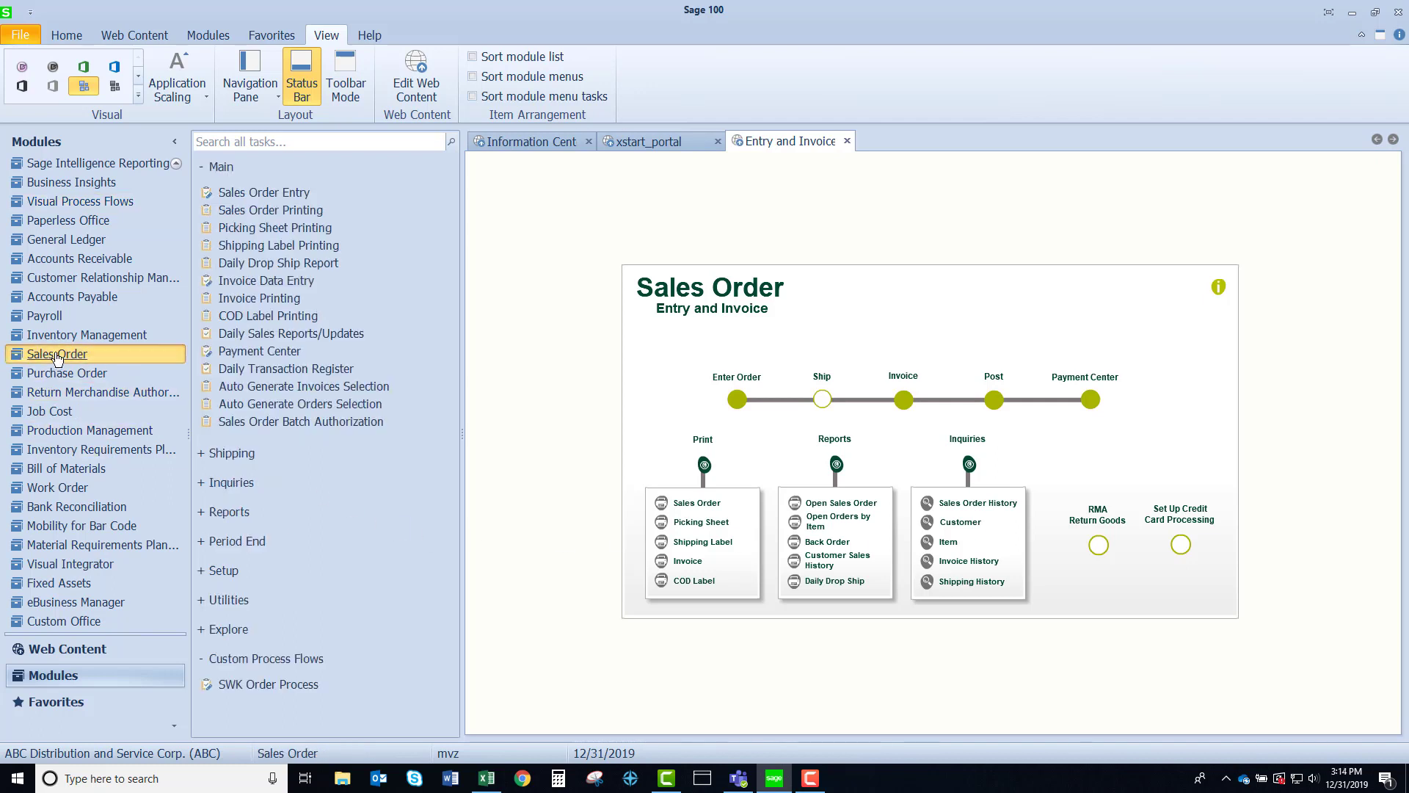
{"action": "left_click", "coordinate": [285, 690]}
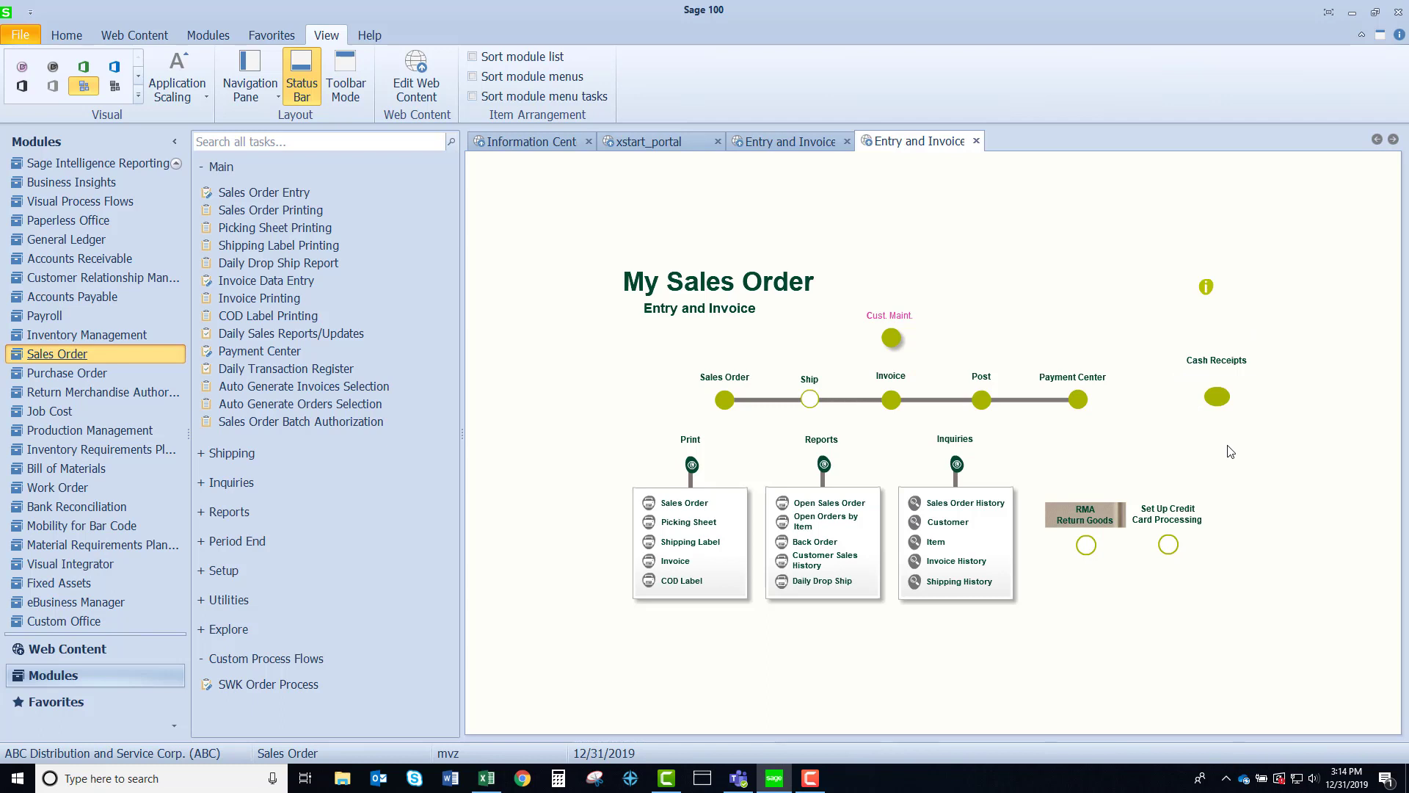
{"action": "left_click", "coordinate": [976, 141]}
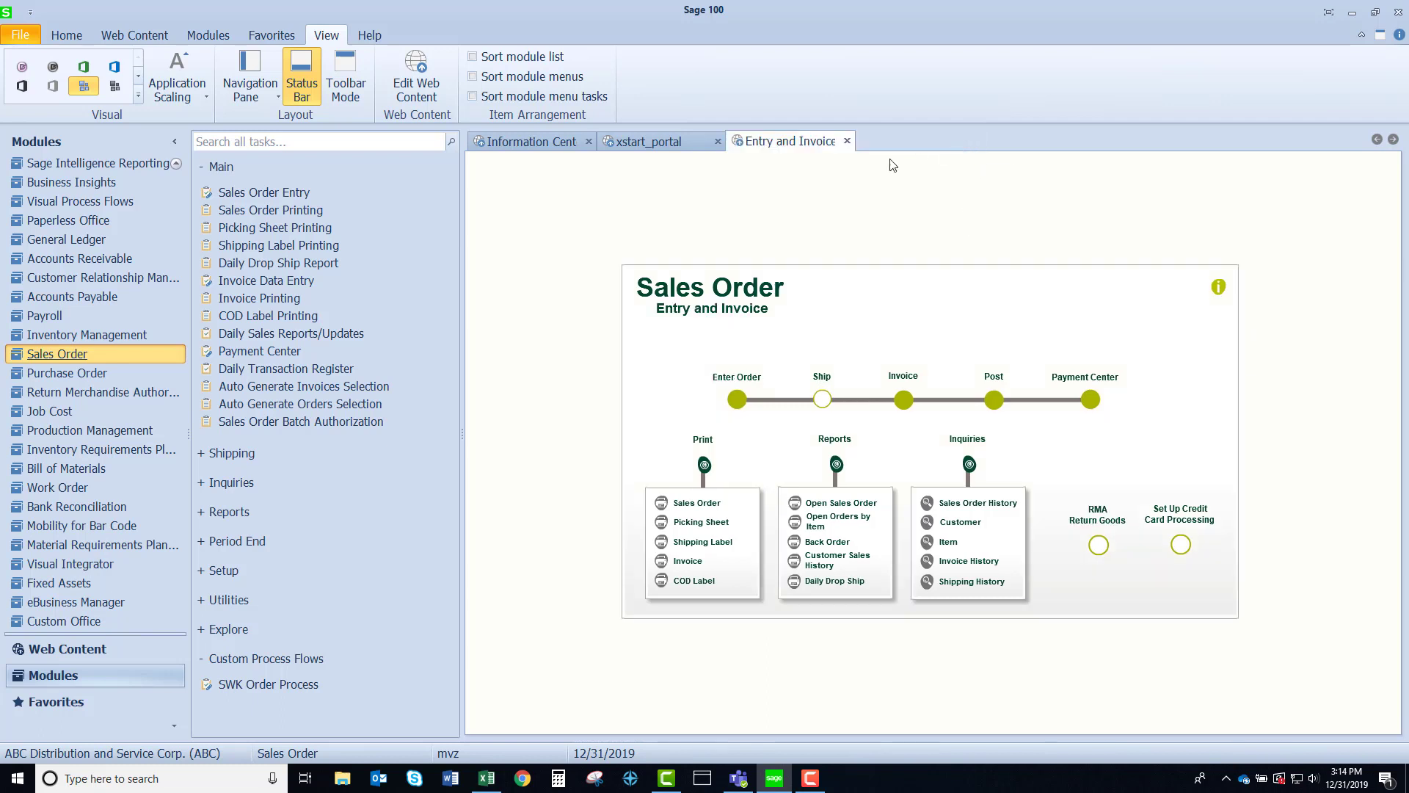
{"action": "left_click", "coordinate": [847, 140]}
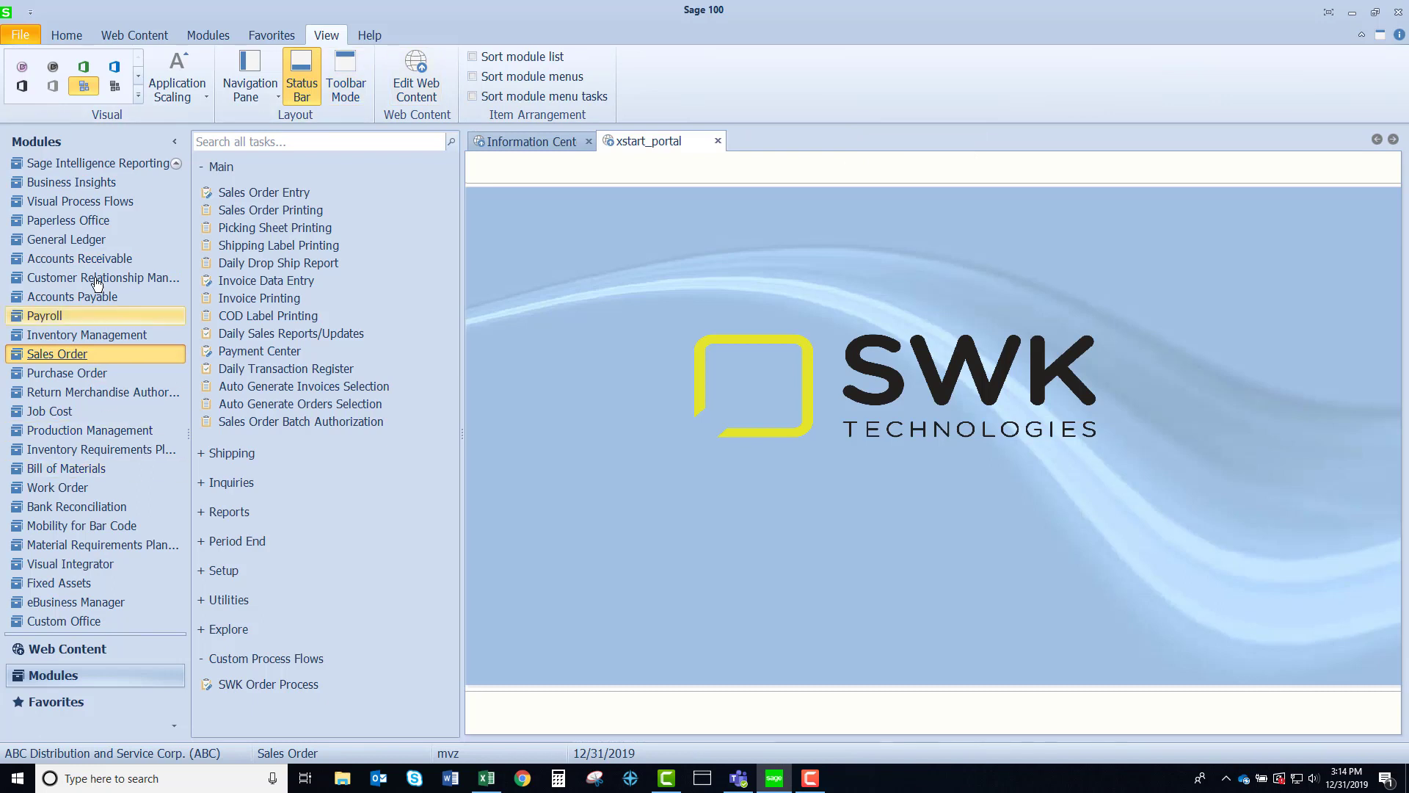
Step: Load SWK_ORDER_PROCESS from the Visual Process Flows Manager into the Process Flow Designer
{"action": "left_click", "coordinate": [100, 201]}
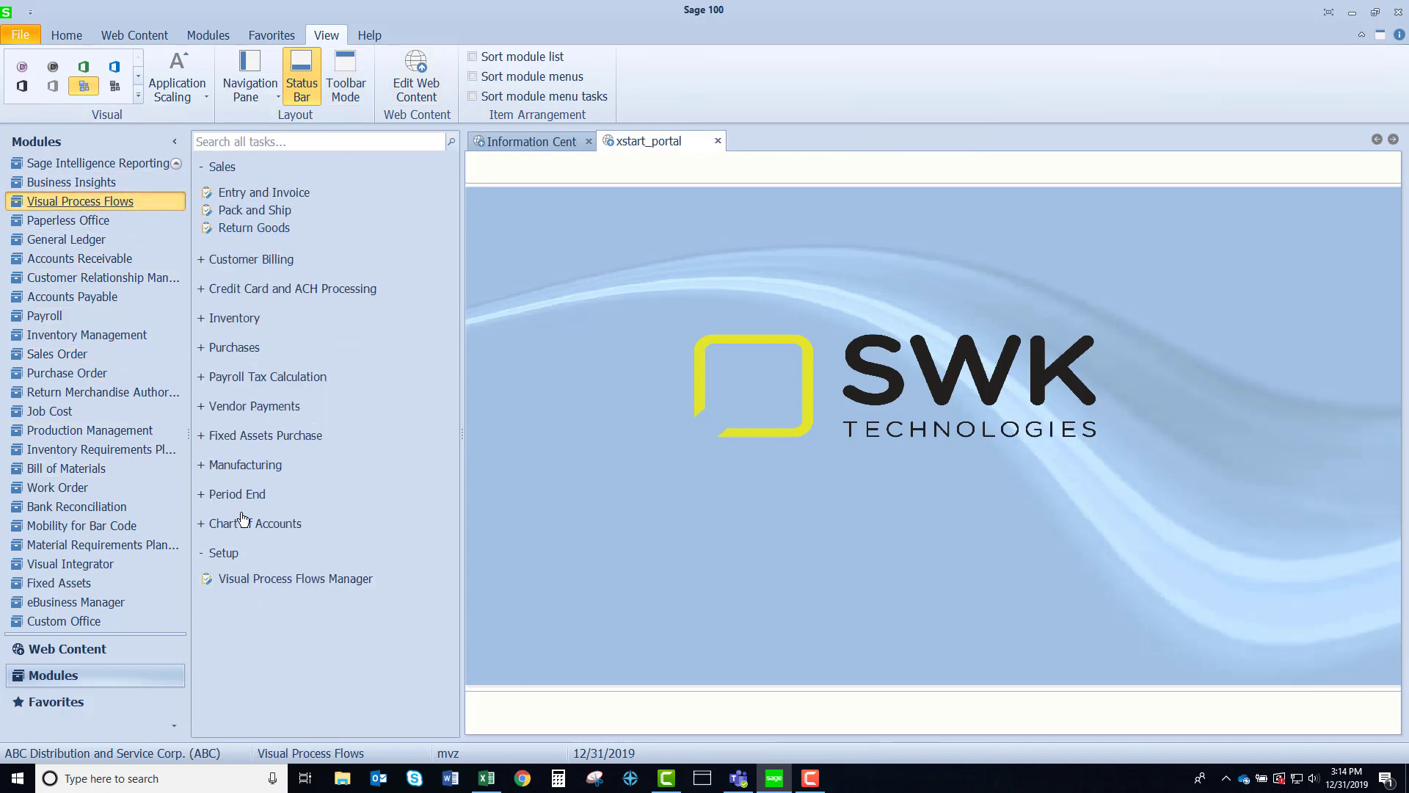
{"action": "left_click", "coordinate": [286, 579]}
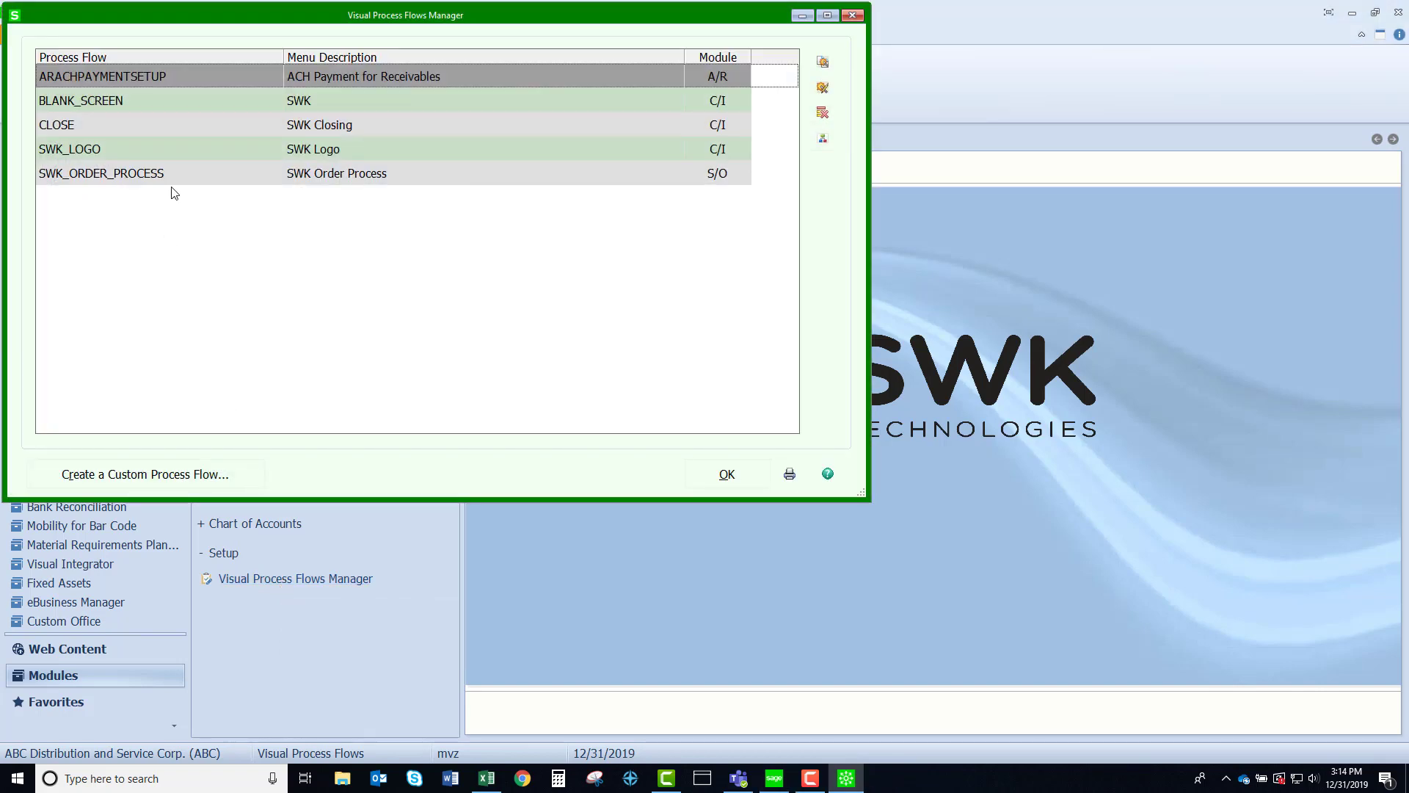
{"action": "left_click", "coordinate": [187, 176]}
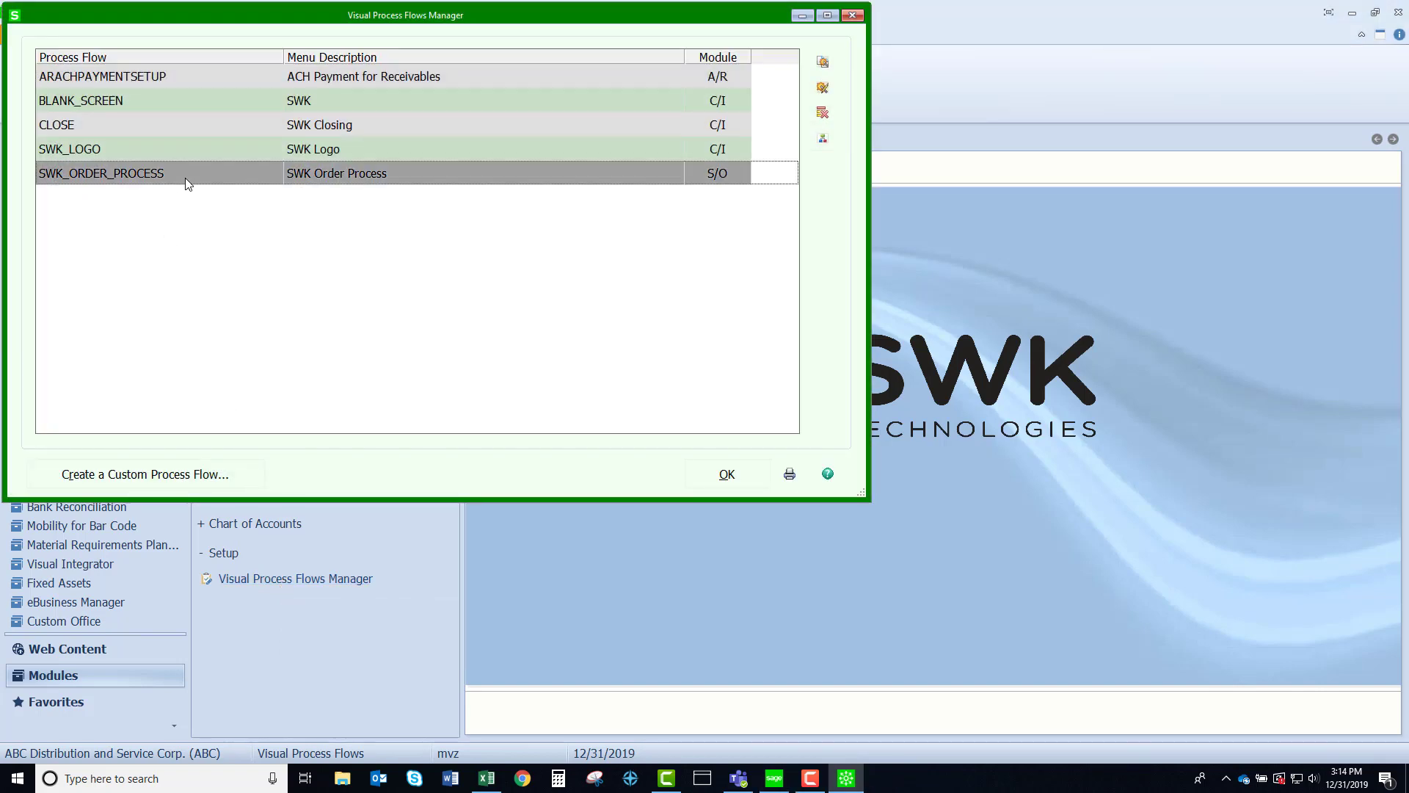
{"action": "left_click", "coordinate": [823, 146]}
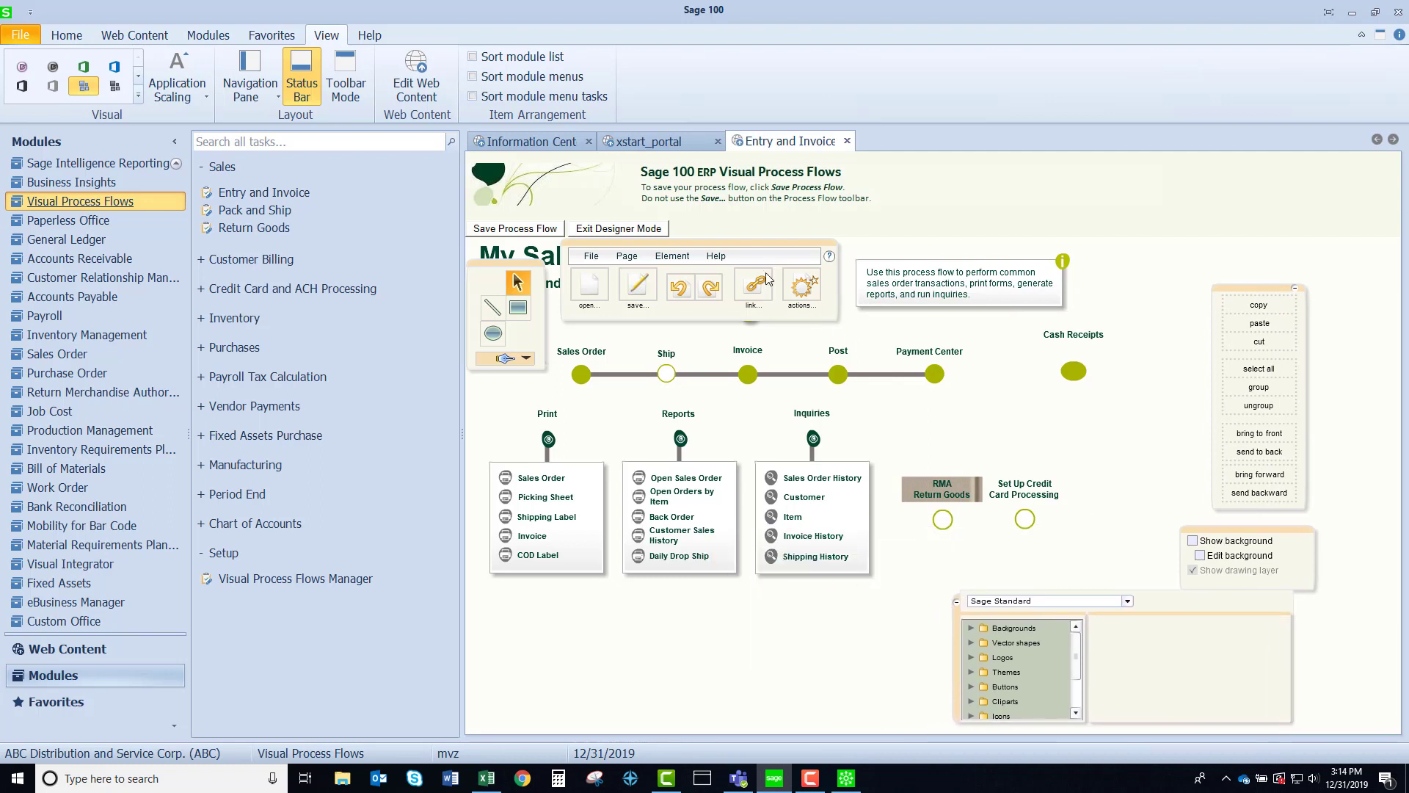
Step: Move the designer toolbars aside and paste a Cash Receipts button copy below-right of the original
{"action": "left_click_drag", "start_coordinate": [756, 258], "coordinate": [709, 618]}
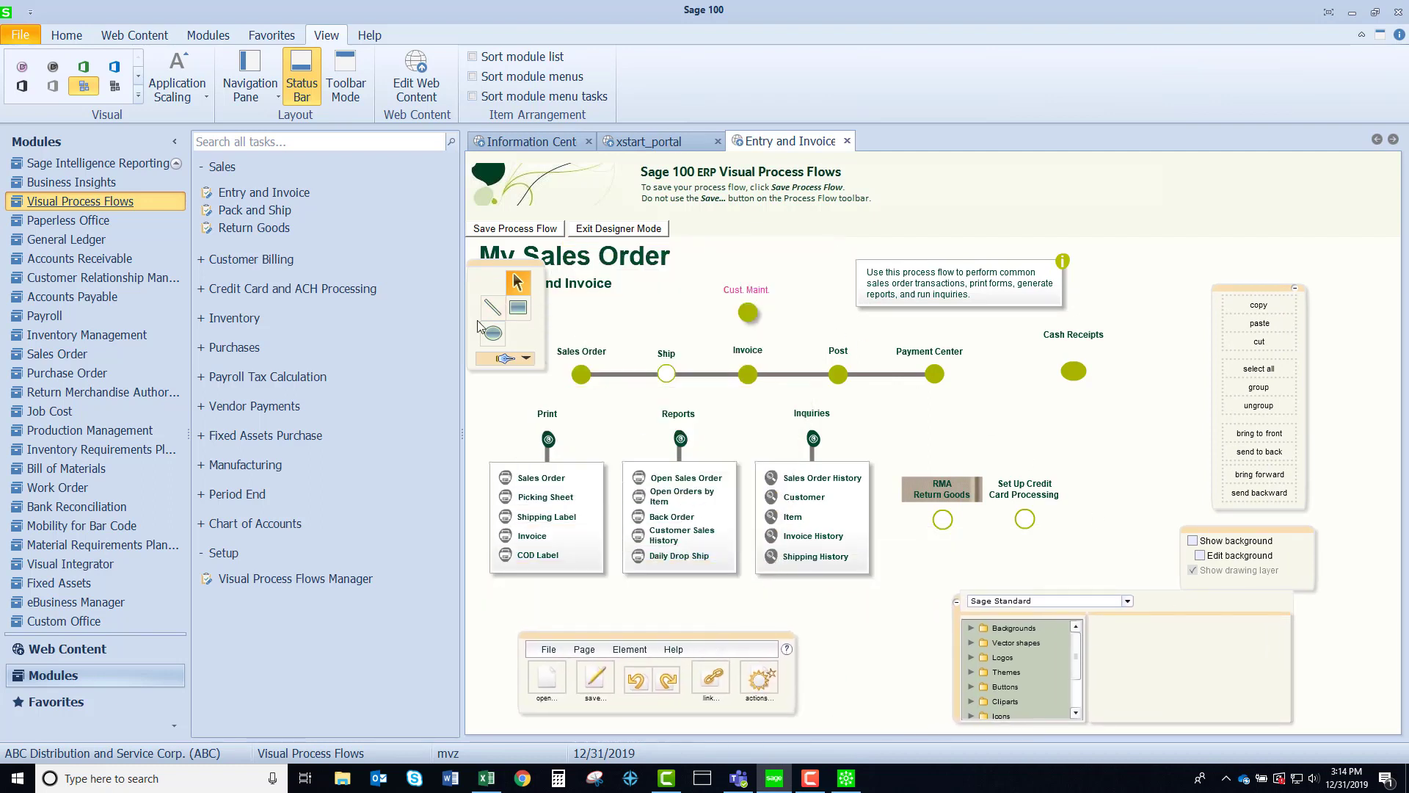
{"action": "left_click_drag", "start_coordinate": [479, 355], "coordinate": [482, 683]}
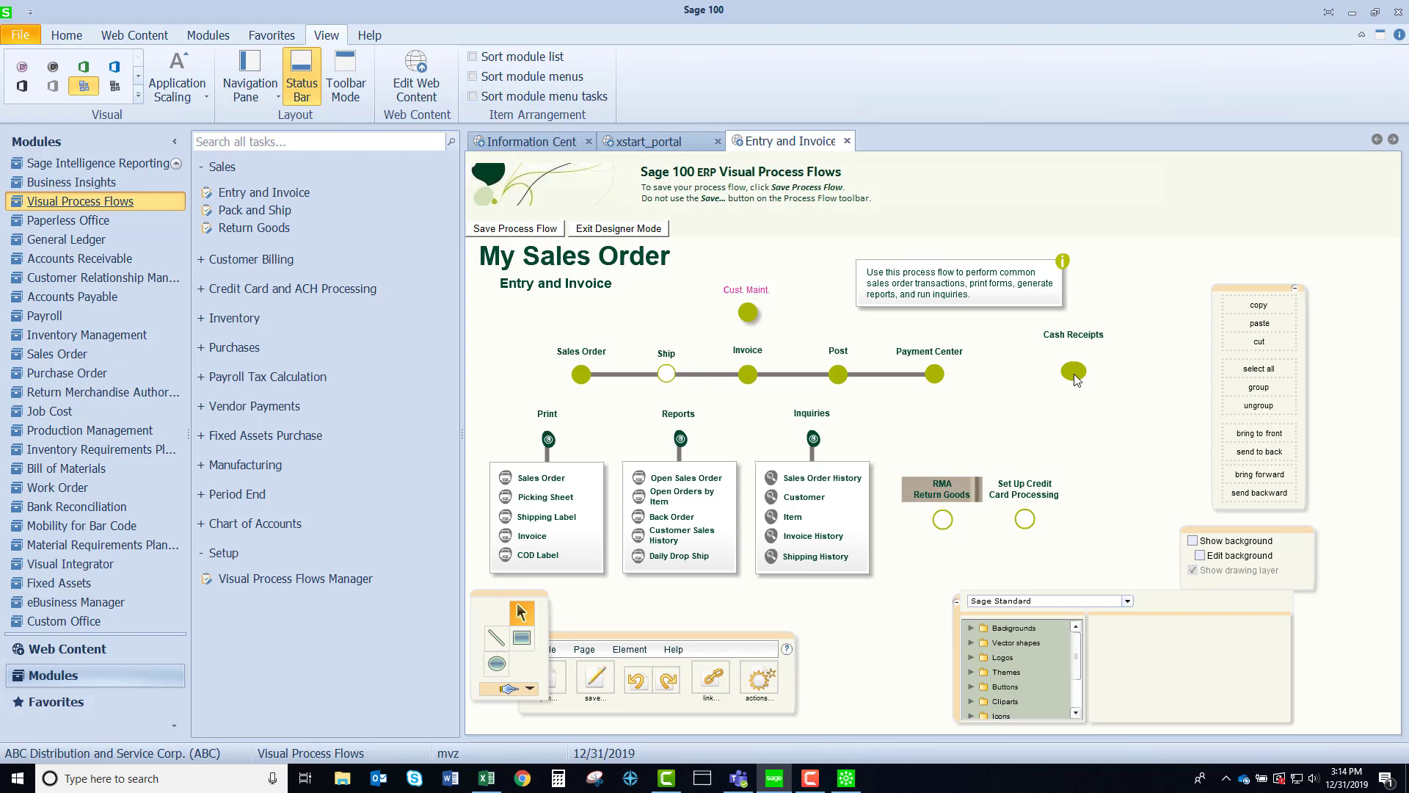
{"action": "left_click", "coordinate": [1073, 373]}
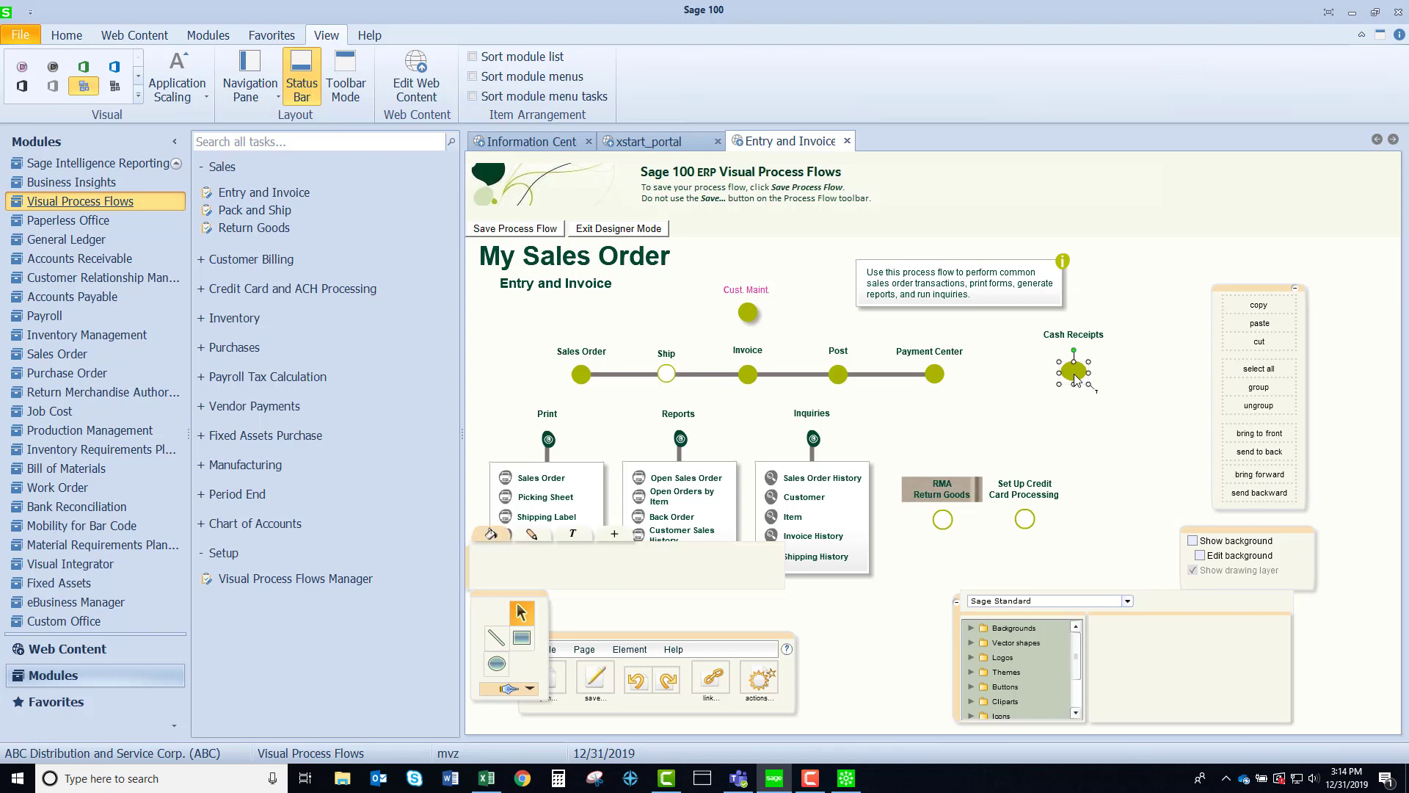
{"action": "left_click", "coordinate": [1259, 324]}
{"action": "left_click_drag", "start_coordinate": [1082, 384], "coordinate": [1144, 451]}
Step: Paste a copy of the Cash Receipts label and resize its box so the text wraps
{"action": "left_click", "coordinate": [1101, 400]}
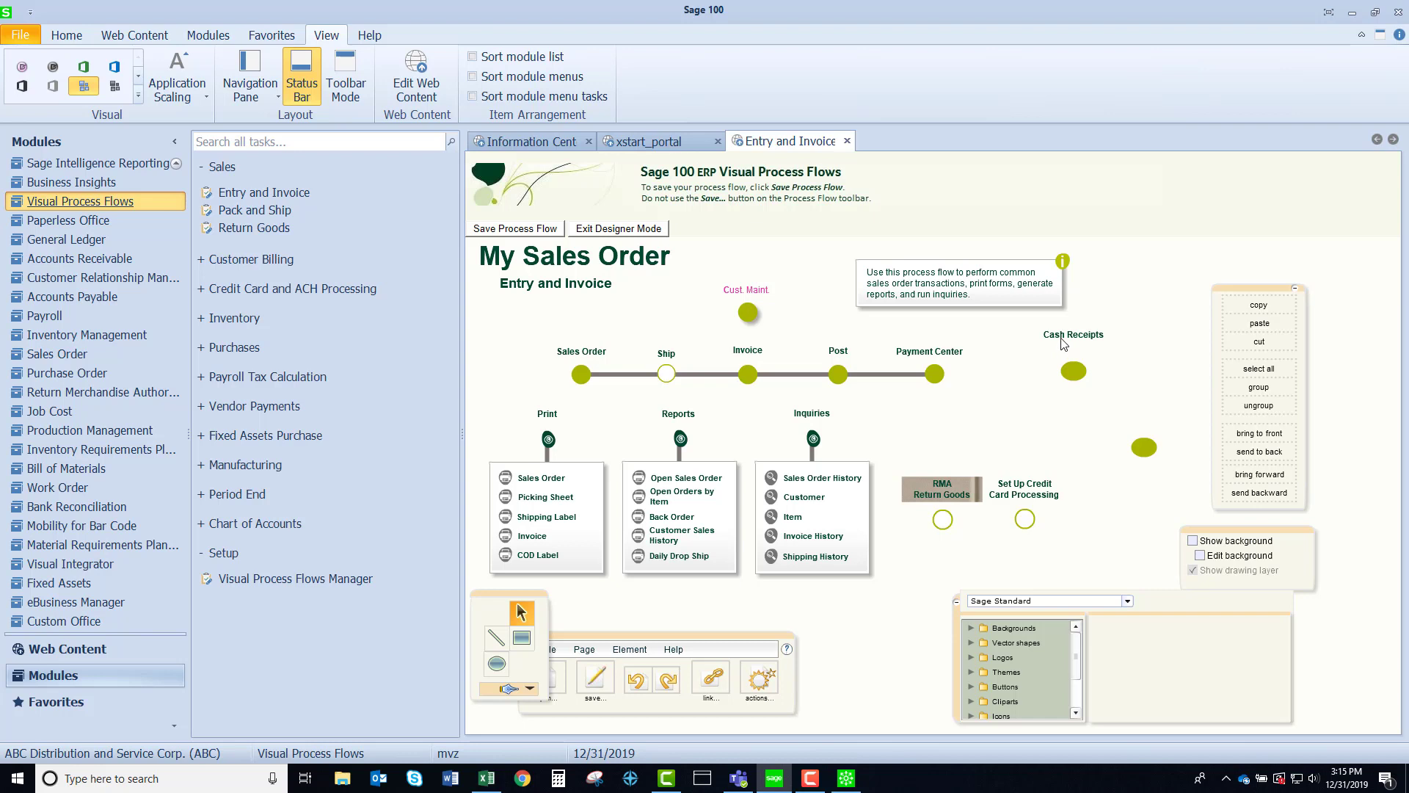
{"action": "left_click", "coordinate": [1063, 343]}
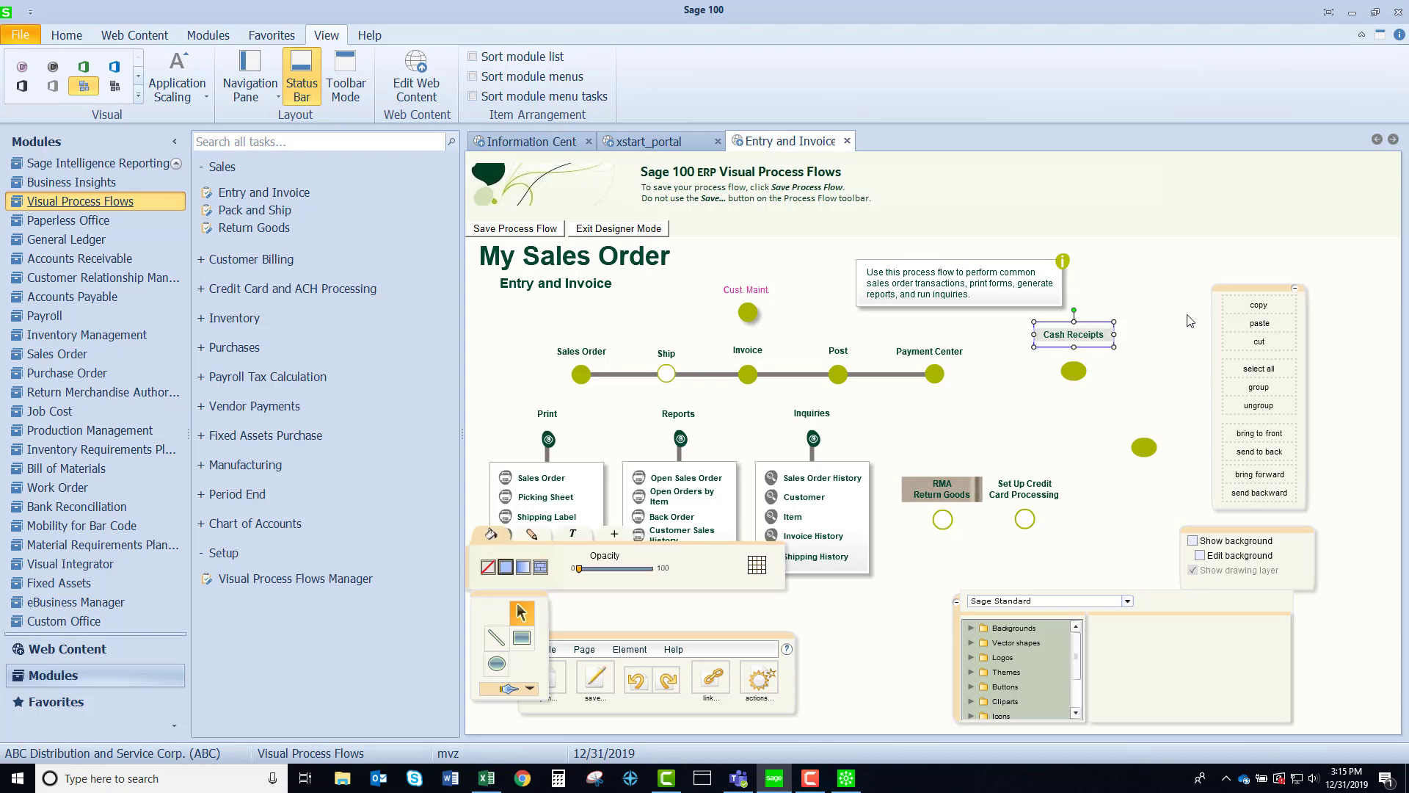
{"action": "left_click", "coordinate": [1246, 324]}
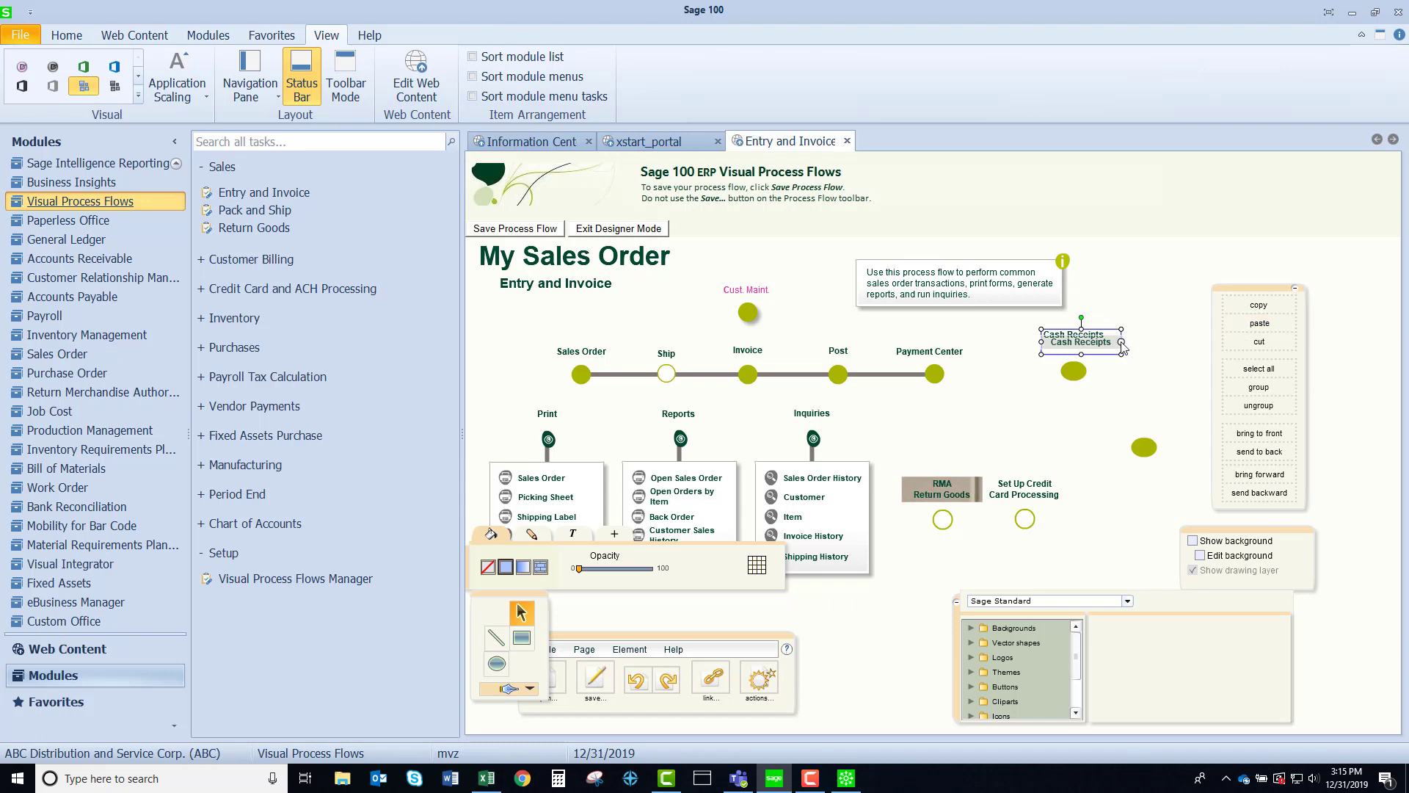
{"action": "left_click_drag", "start_coordinate": [1123, 348], "coordinate": [1191, 348]}
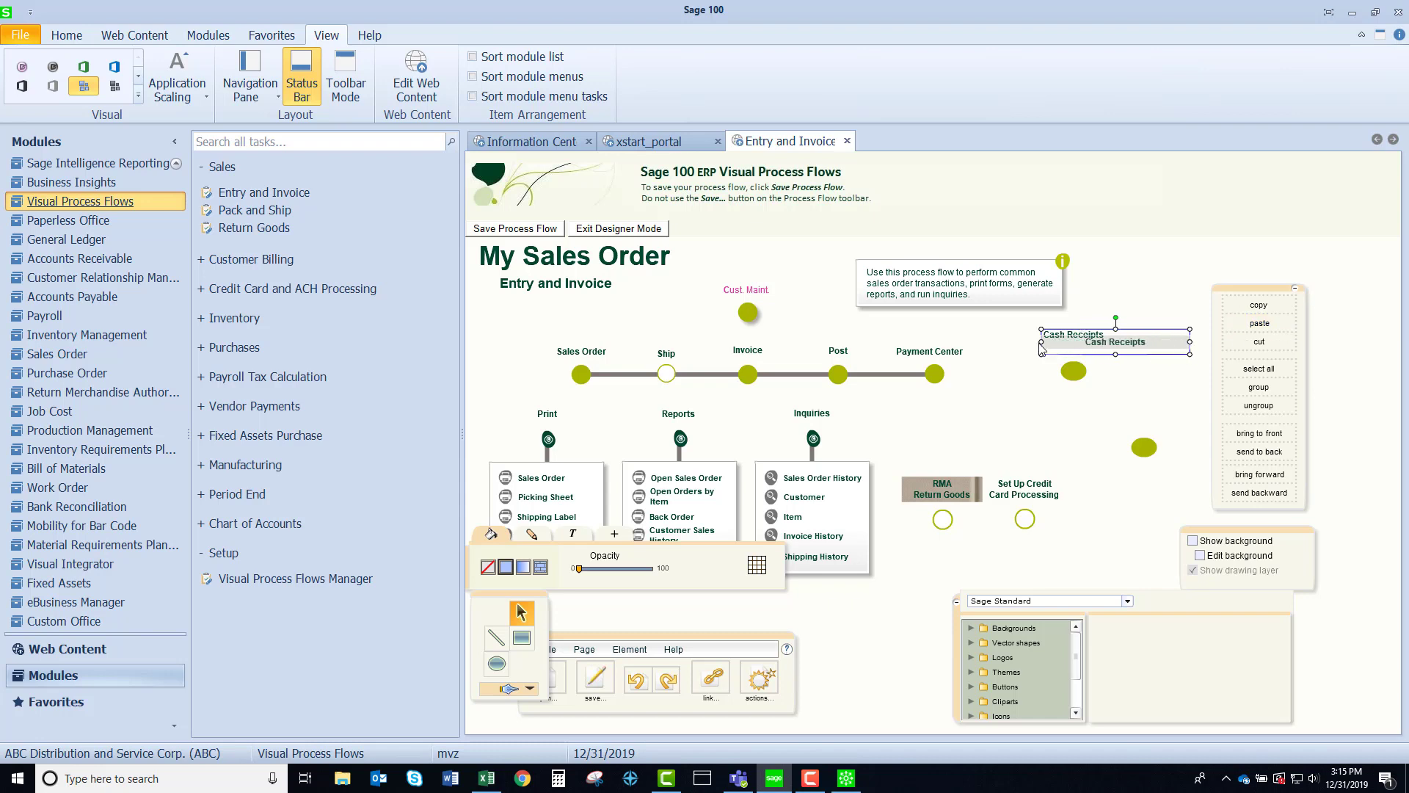
{"action": "left_click_drag", "start_coordinate": [1044, 344], "coordinate": [1120, 355]}
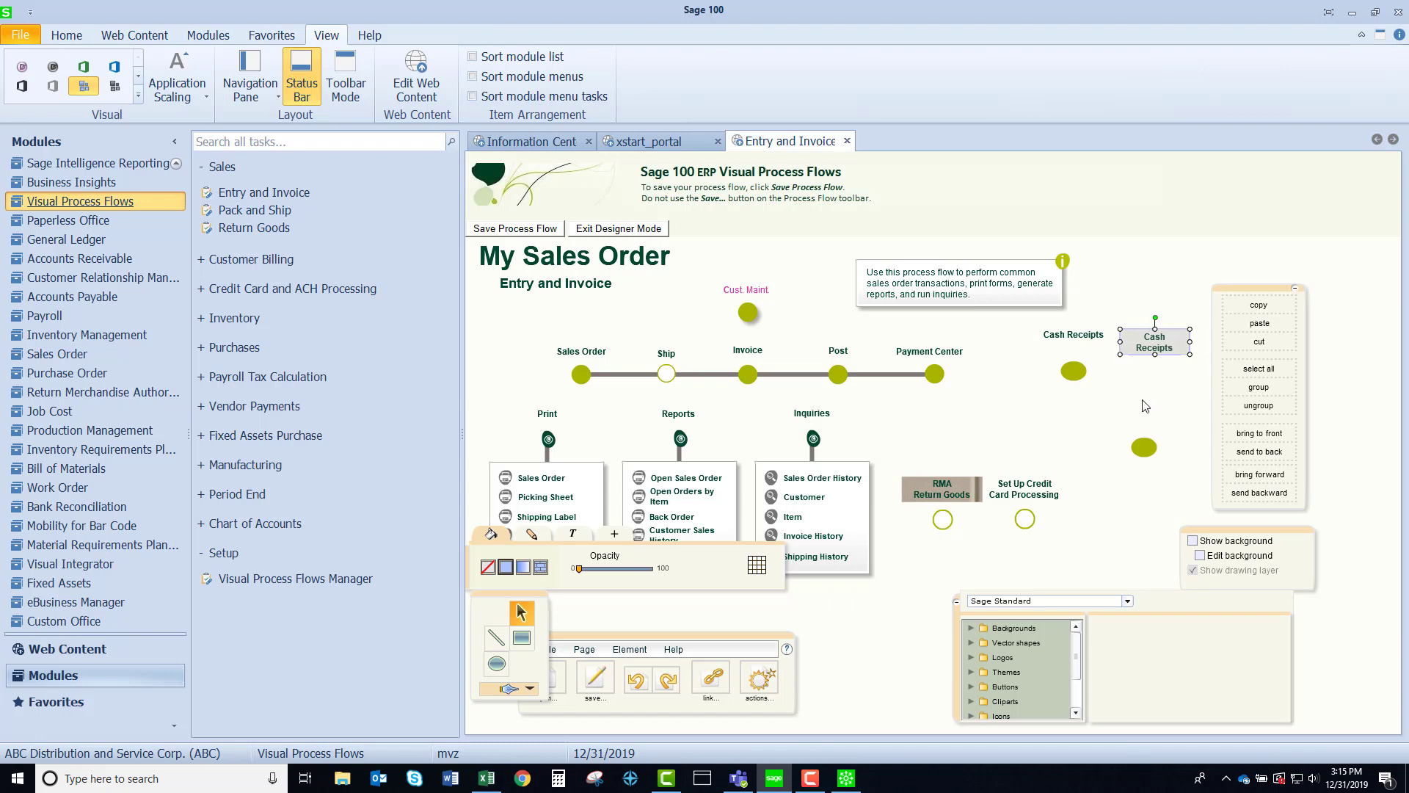
{"action": "double_click", "coordinate": [1155, 346]}
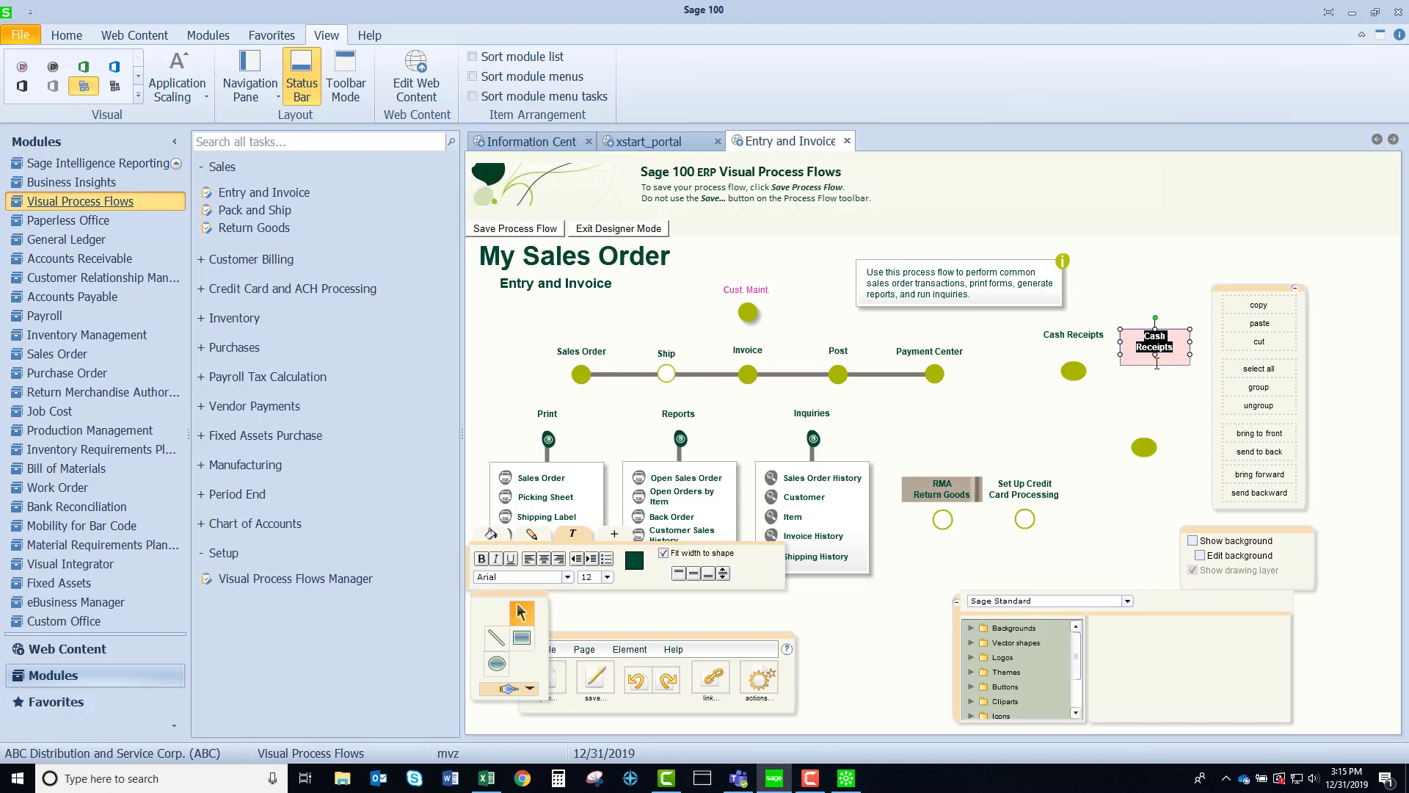
{"action": "left_click_drag", "start_coordinate": [1156, 356], "coordinate": [1162, 430]}
{"action": "left_click_drag", "start_coordinate": [1155, 331], "coordinate": [1156, 394]}
Step: Position the label above the lower circle and change its text to 'Cash Journal'
{"action": "double_click", "coordinate": [1154, 400]}
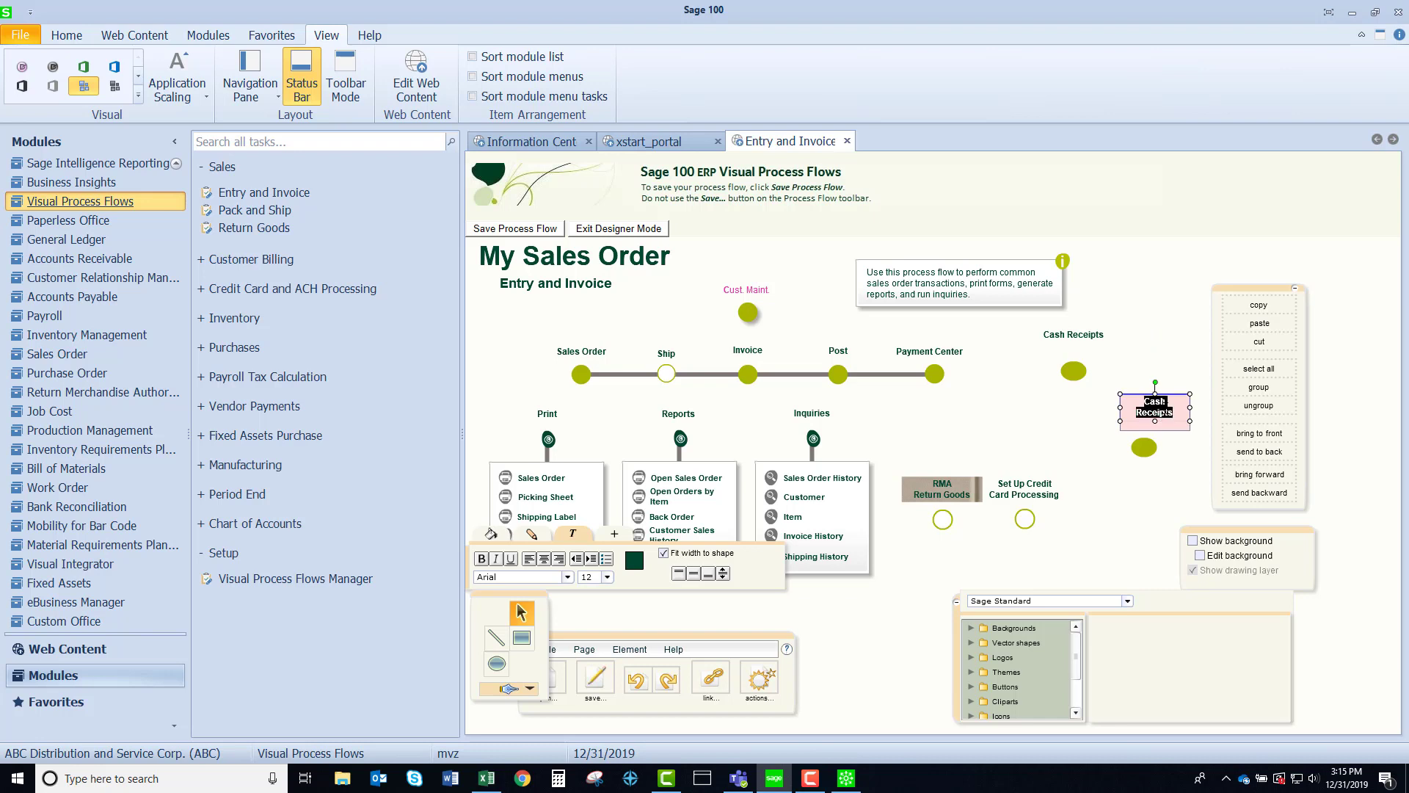
{"action": "left_click", "coordinate": [1079, 423]}
{"action": "mouse_move", "coordinate": [1154, 411]}
{"action": "left_mouse_down"}
{"action": "mouse_move", "coordinate": [1115, 412]}
{"action": "mouse_move", "coordinate": [1144, 417]}
{"action": "left_mouse_up"}
{"action": "left_click", "coordinate": [1073, 421]}
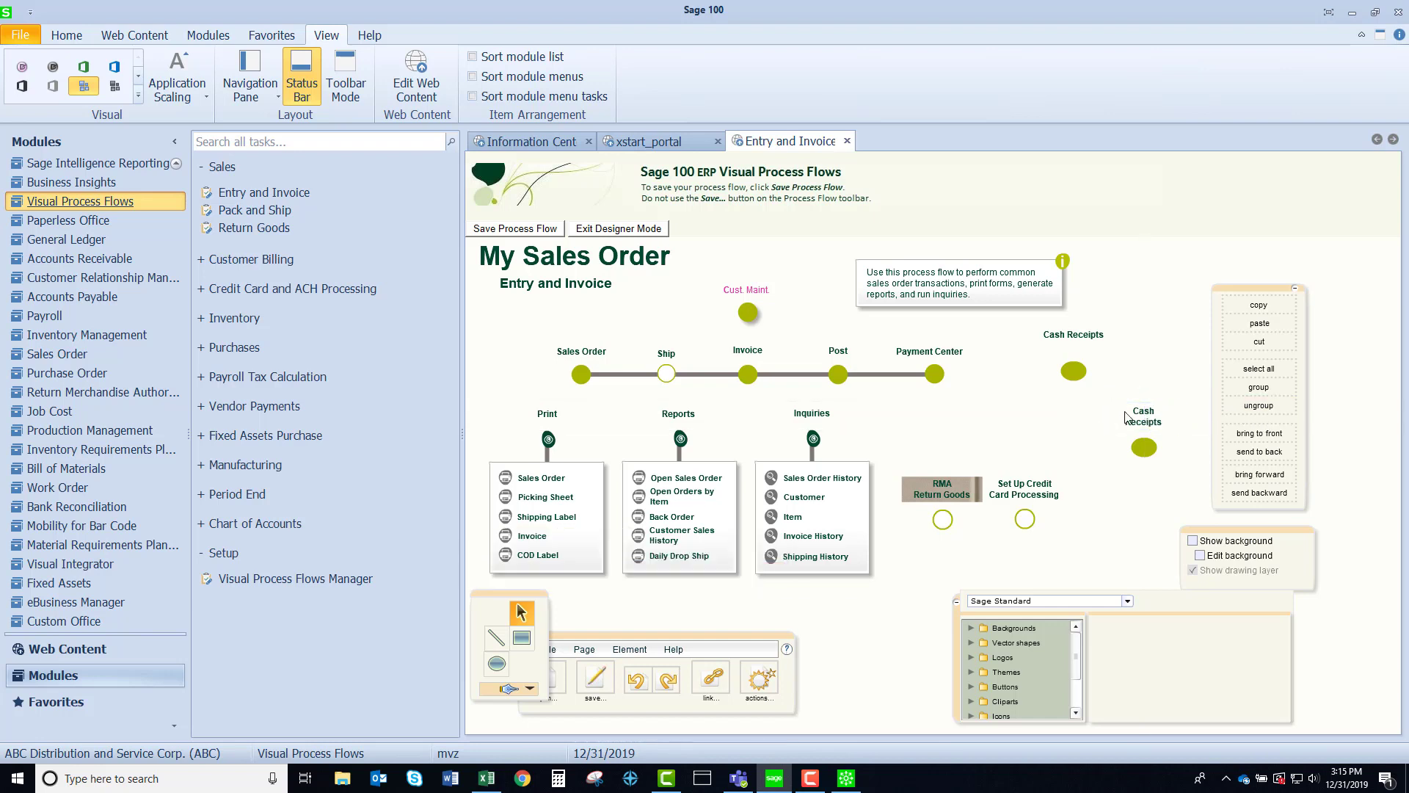
{"action": "double_click", "coordinate": [1143, 418]}
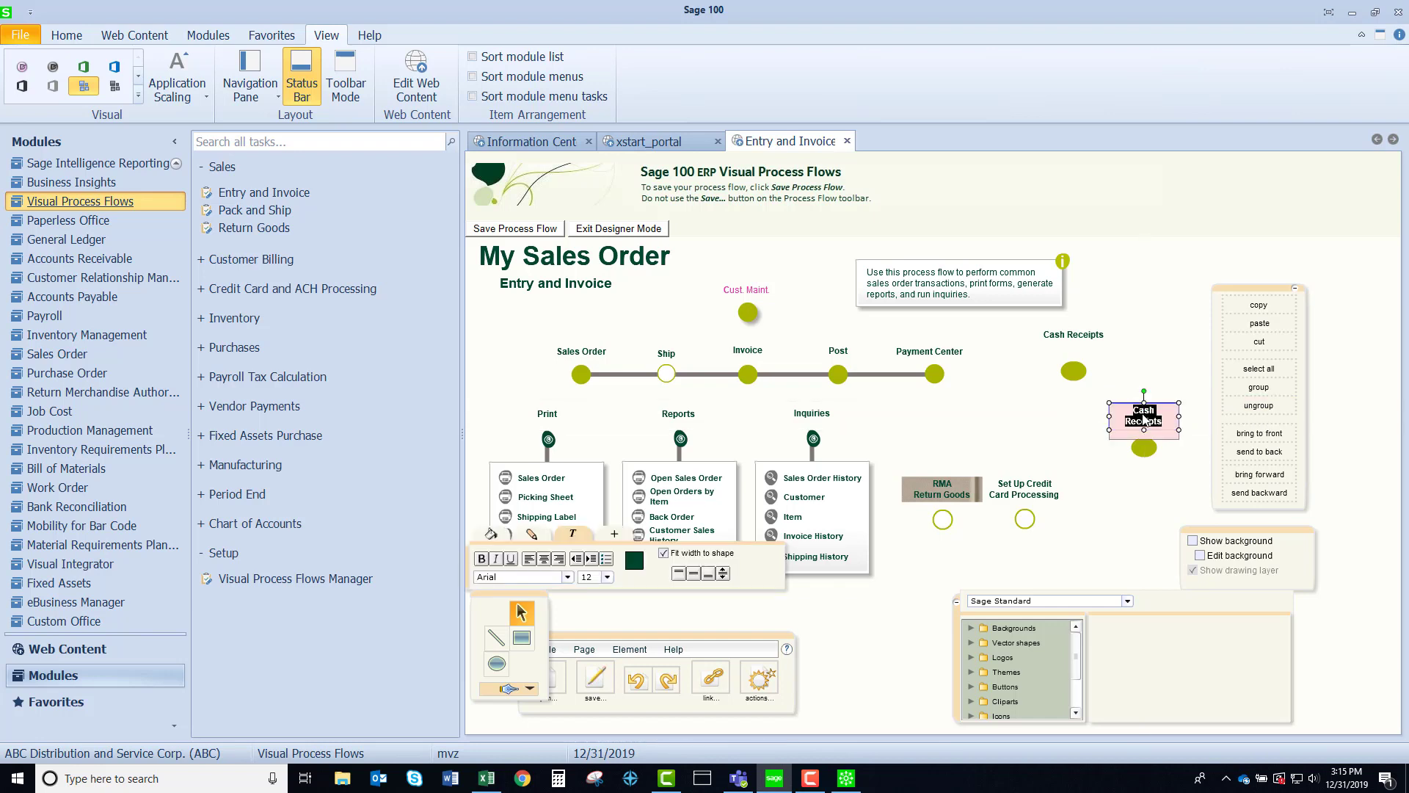
{"action": "key", "text": "Delete"}
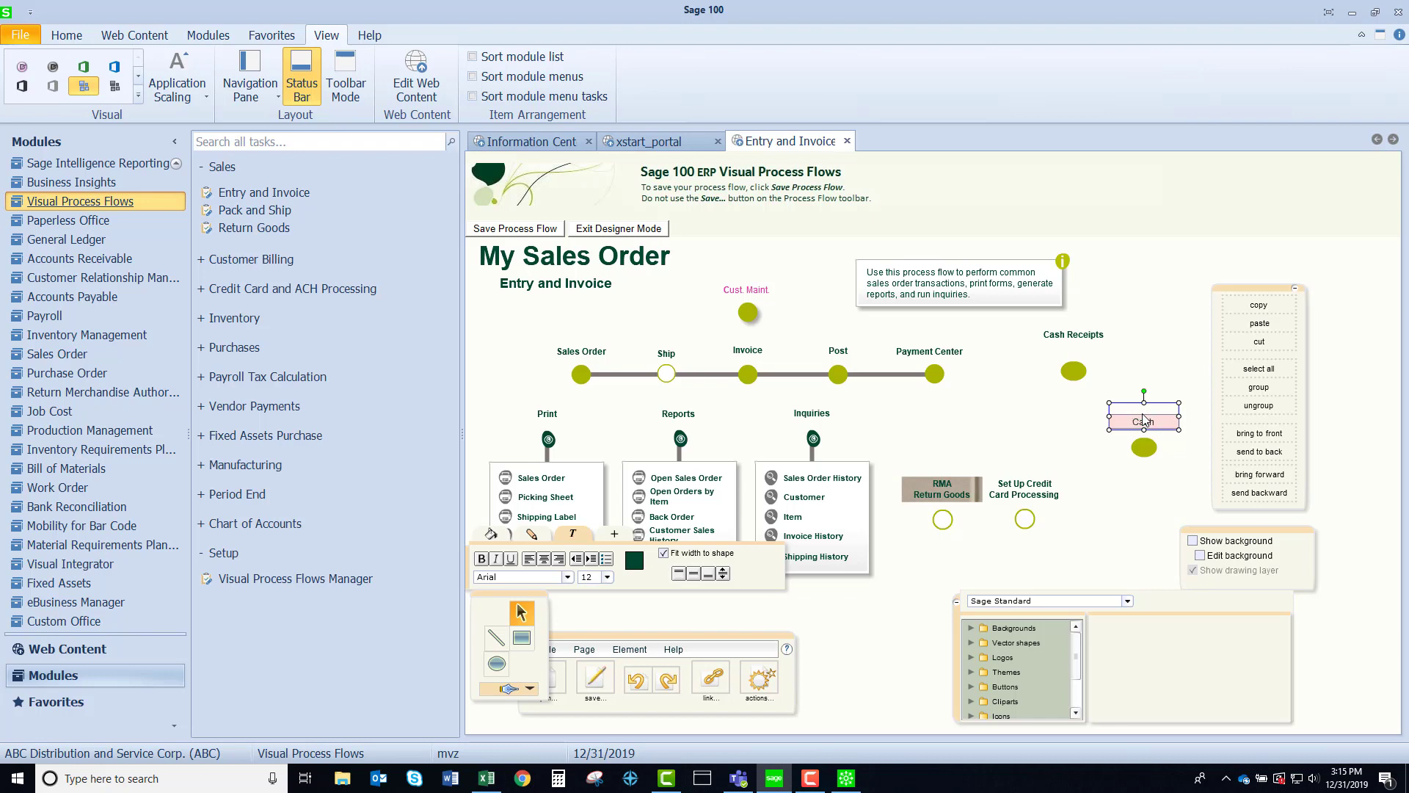
{"action": "type", "text": "Journal"}
Step: Select the circle under the Cash Journal label and bring up its task link lookup
{"action": "left_click", "coordinate": [1060, 416]}
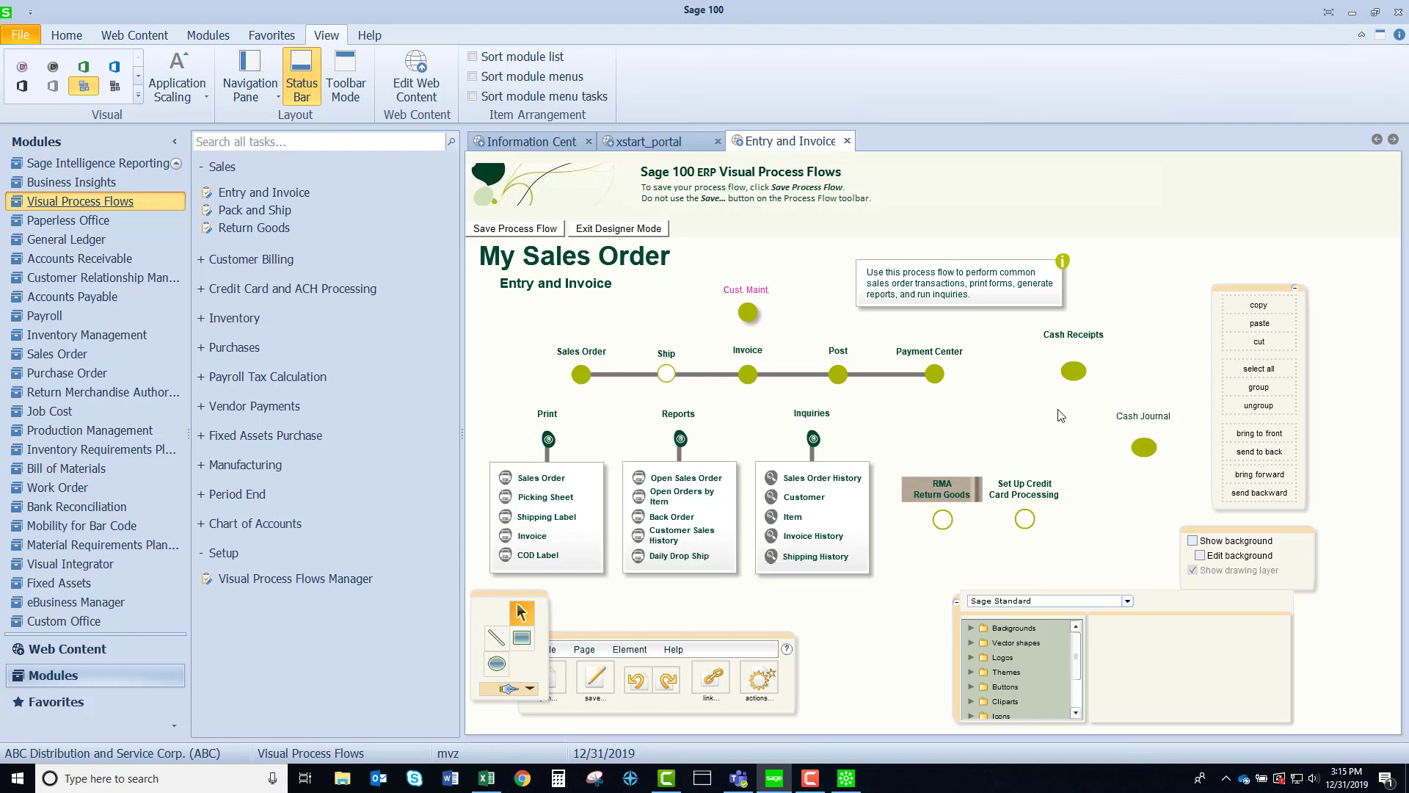
{"action": "left_click_drag", "start_coordinate": [1141, 448], "coordinate": [1141, 440]}
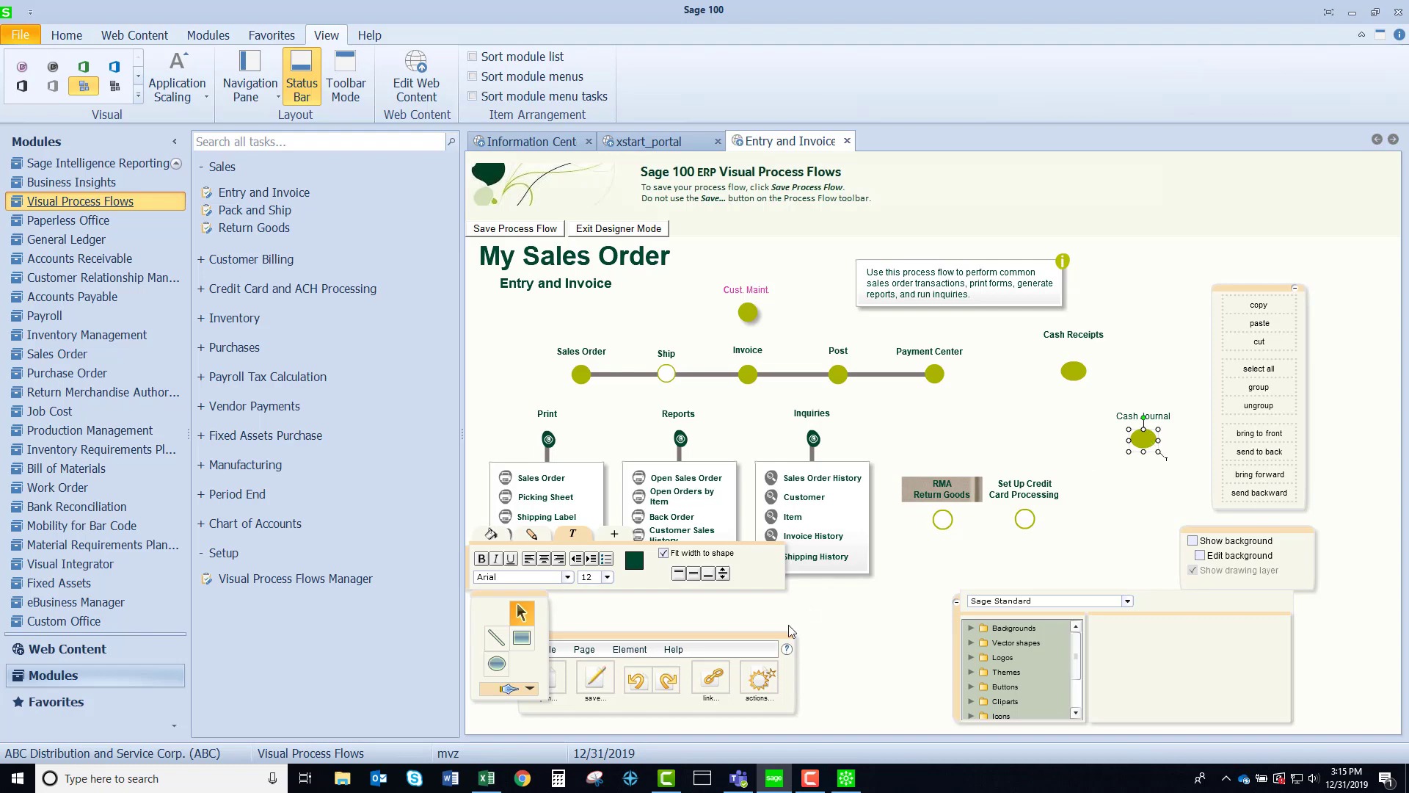
{"action": "left_click", "coordinate": [713, 679]}
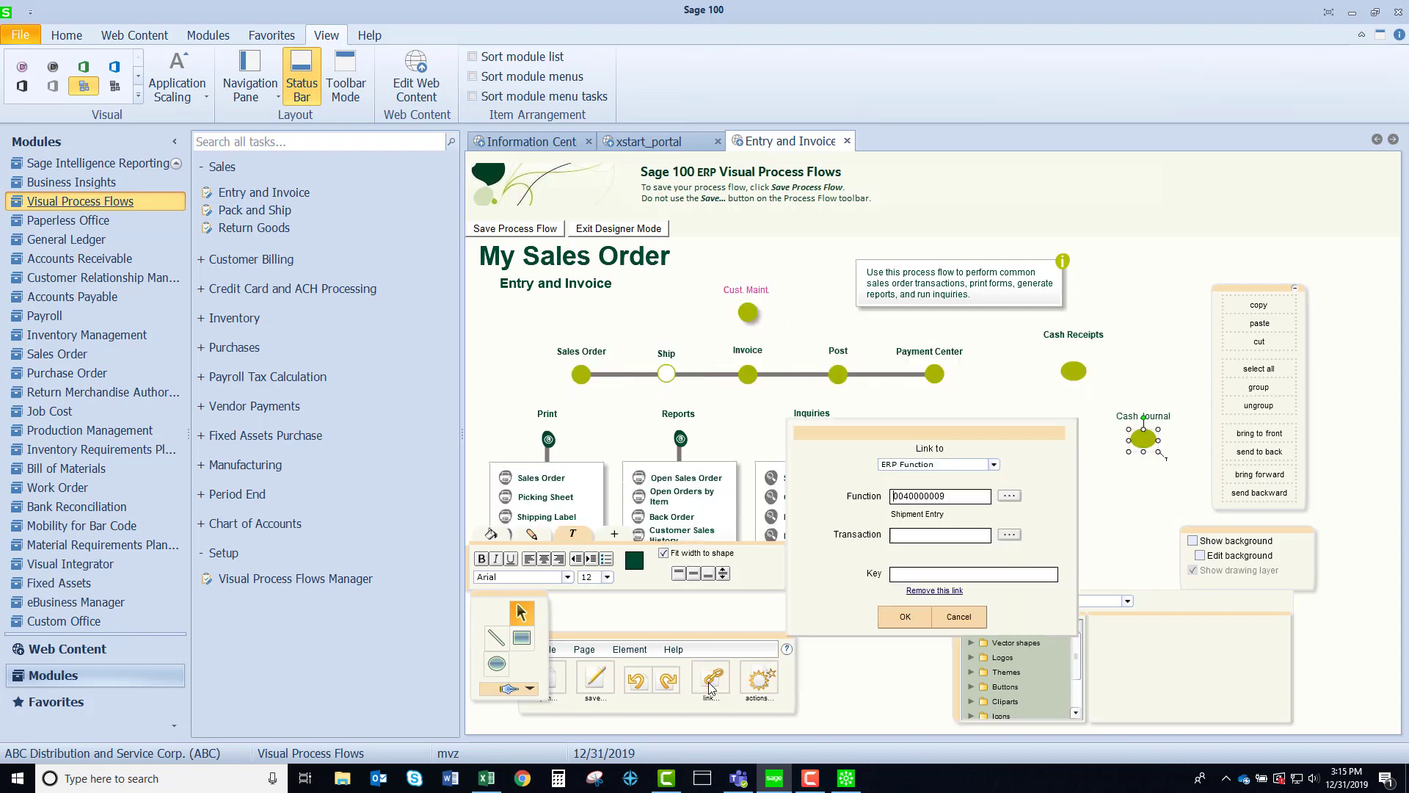
{"action": "left_click", "coordinate": [1015, 499]}
{"action": "left_click", "coordinate": [883, 782]}
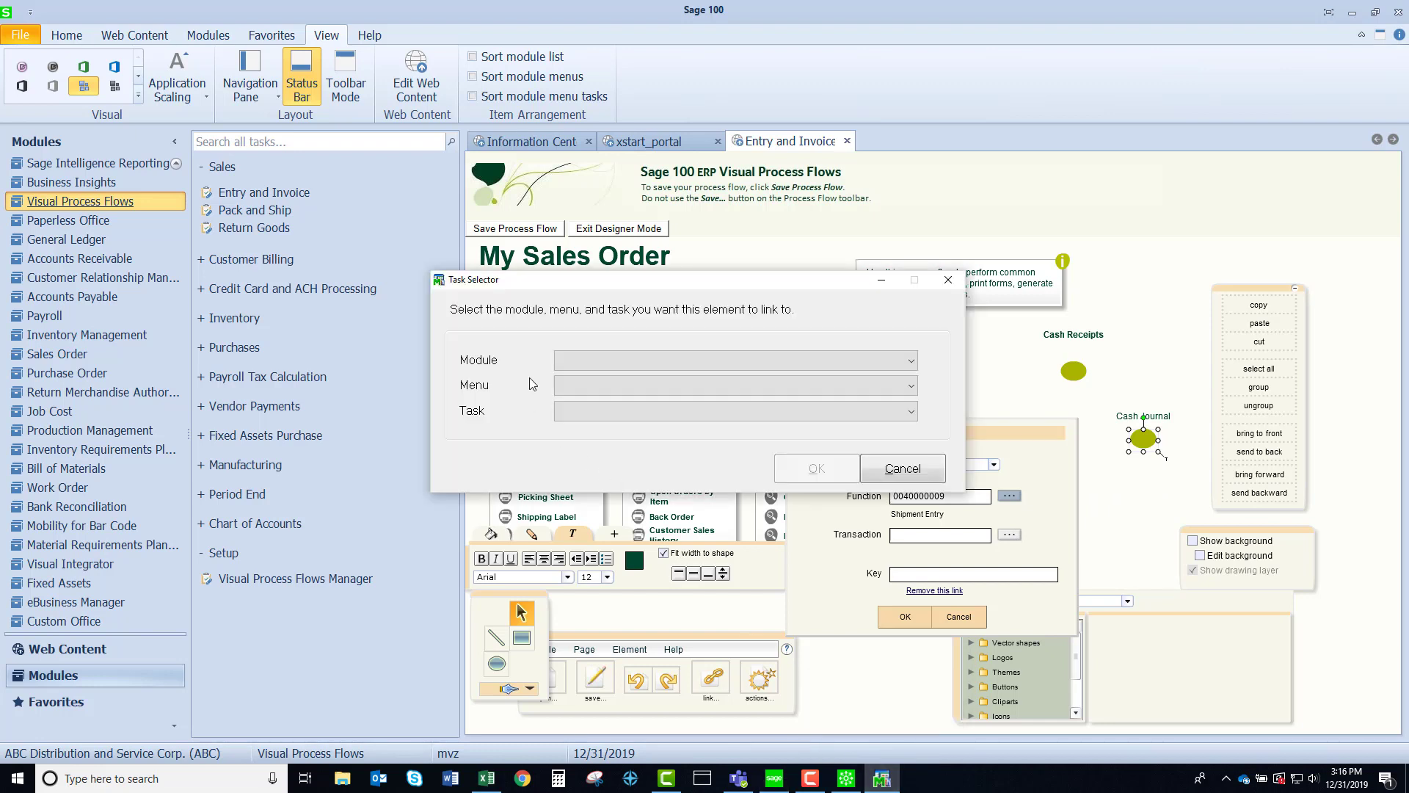
Step: Link the circle to Accounts Receivable > Main > Cash Receipts Journal and confirm
{"action": "left_click", "coordinate": [912, 363]}
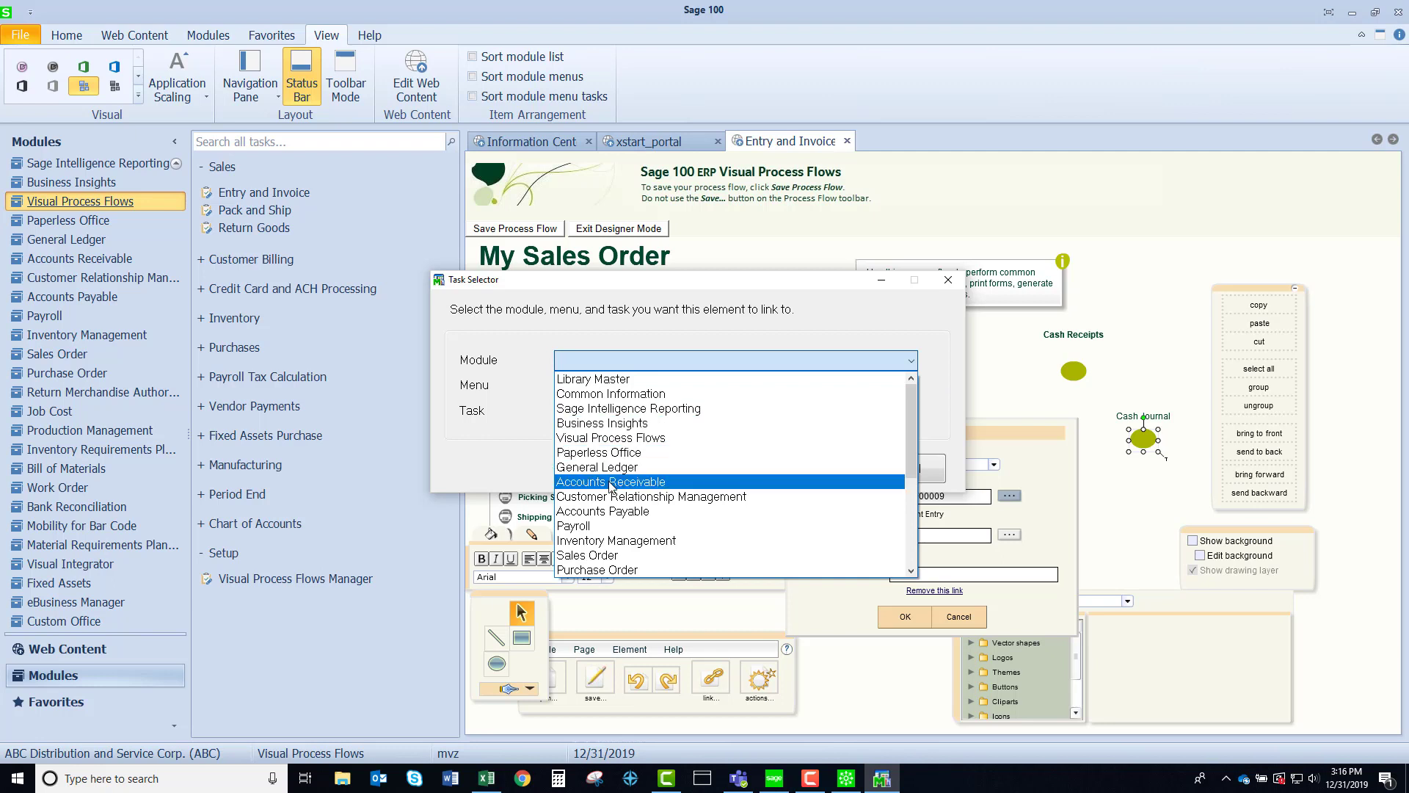
{"action": "left_click", "coordinate": [626, 482]}
{"action": "left_click", "coordinate": [910, 387]}
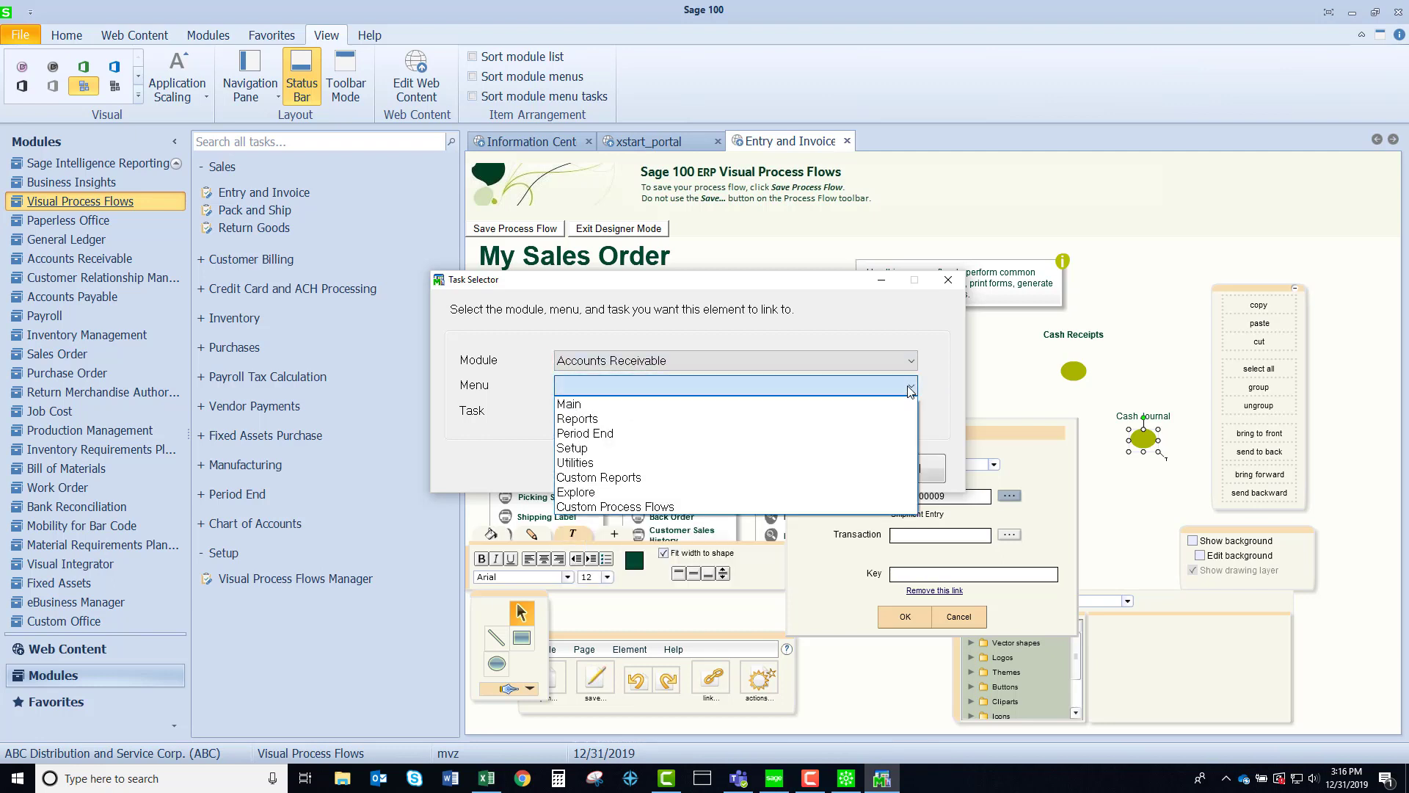
{"action": "left_click", "coordinate": [756, 405]}
{"action": "left_click", "coordinate": [911, 411]}
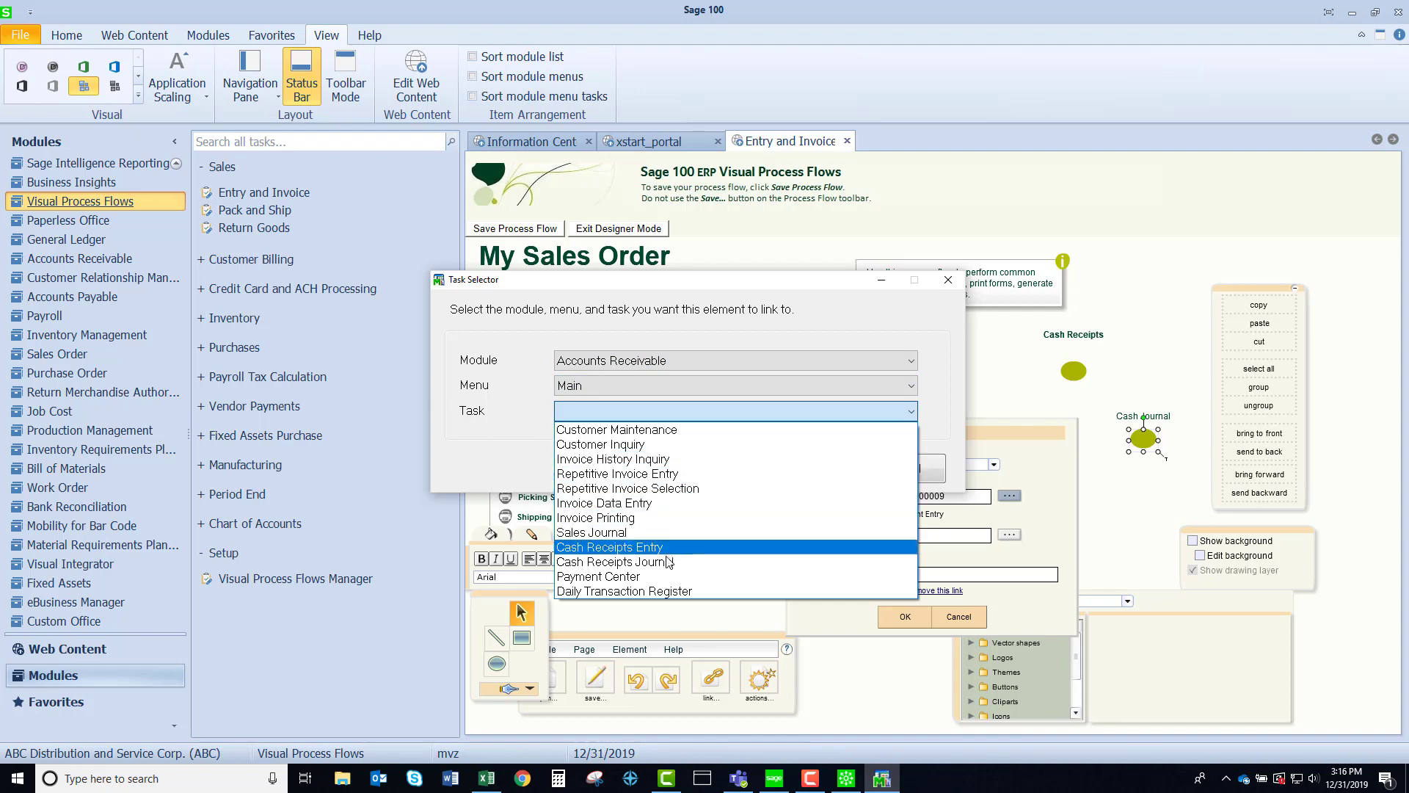
{"action": "left_click", "coordinate": [667, 563]}
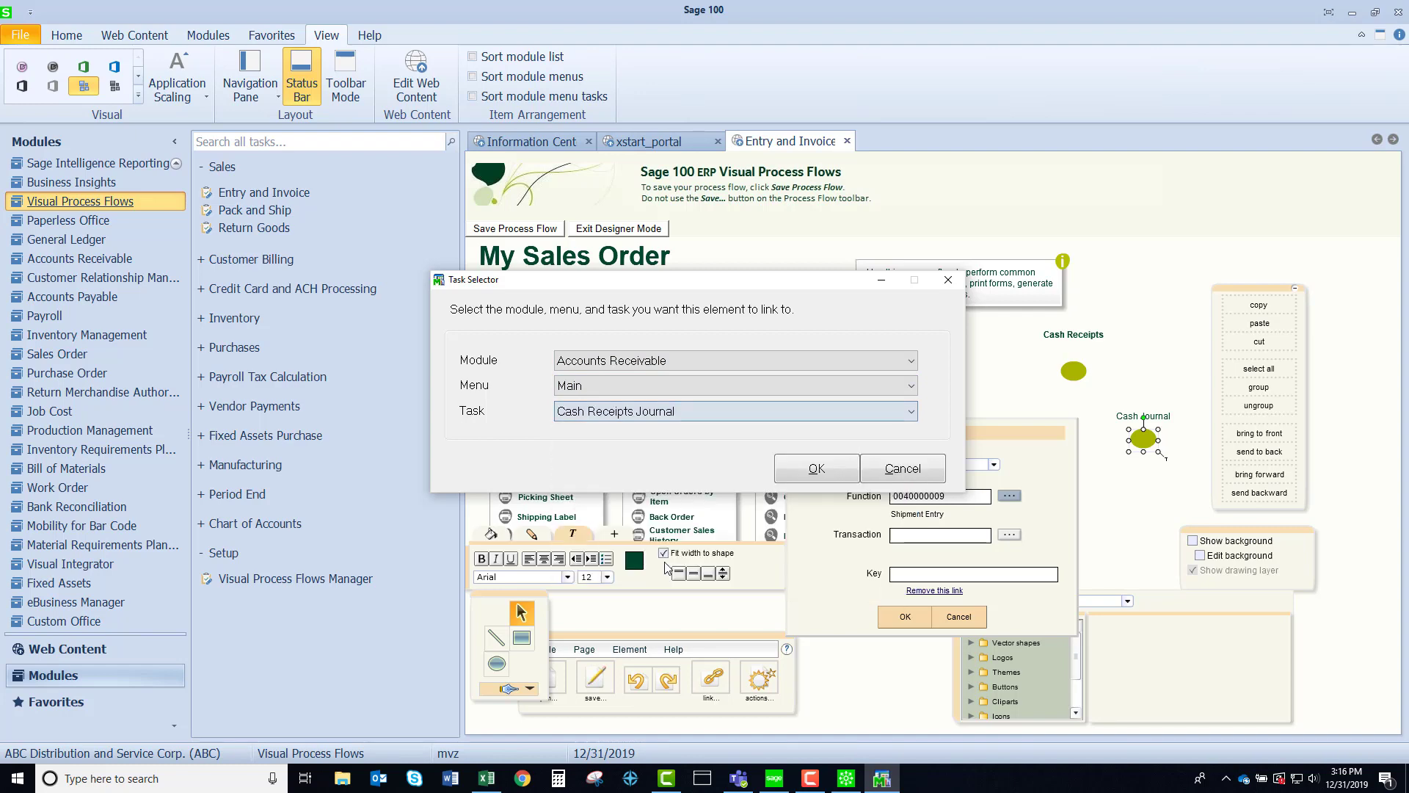
{"action": "left_click", "coordinate": [815, 468]}
{"action": "left_click", "coordinate": [898, 623]}
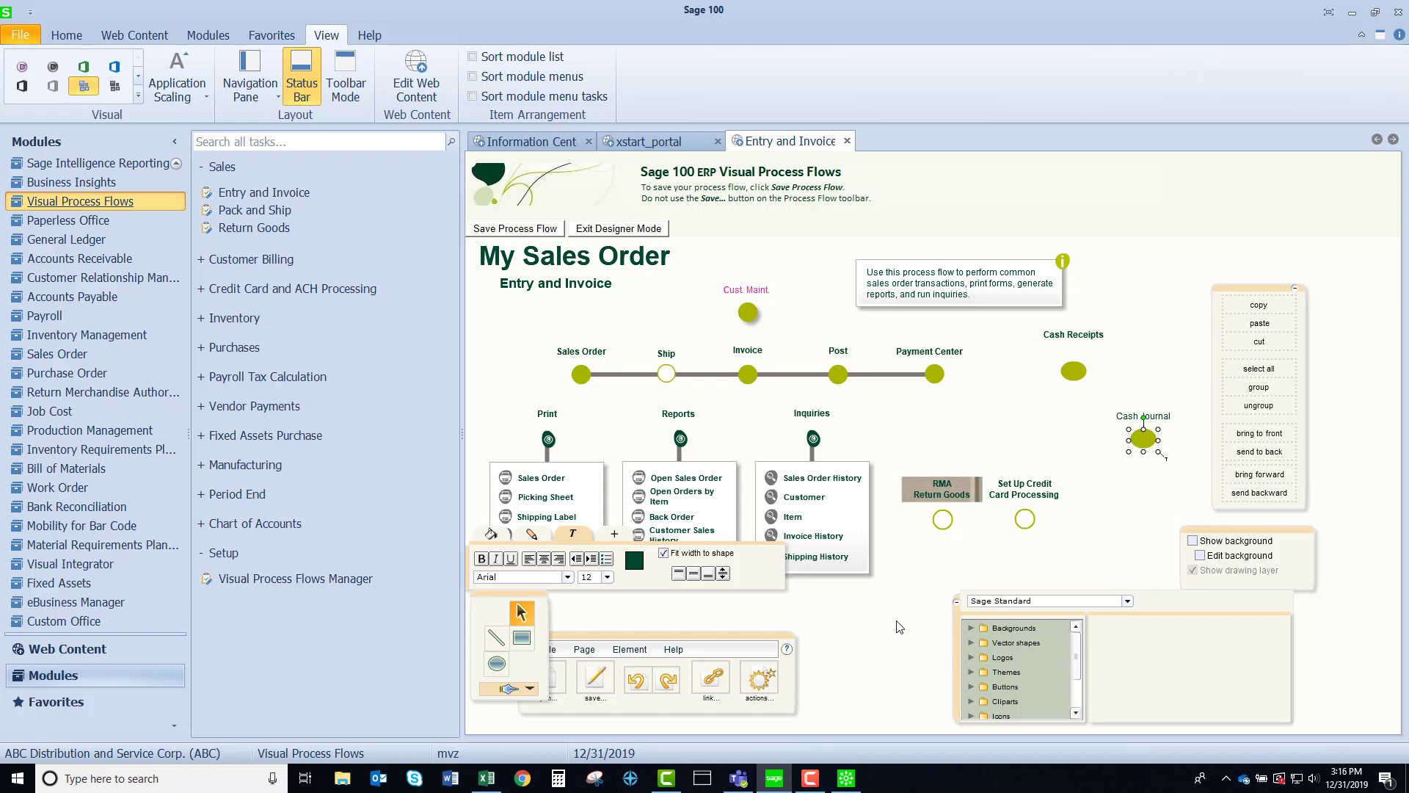
Step: Save the process flow using Save Process Flow on the designer toolbar
{"action": "left_click", "coordinate": [513, 229]}
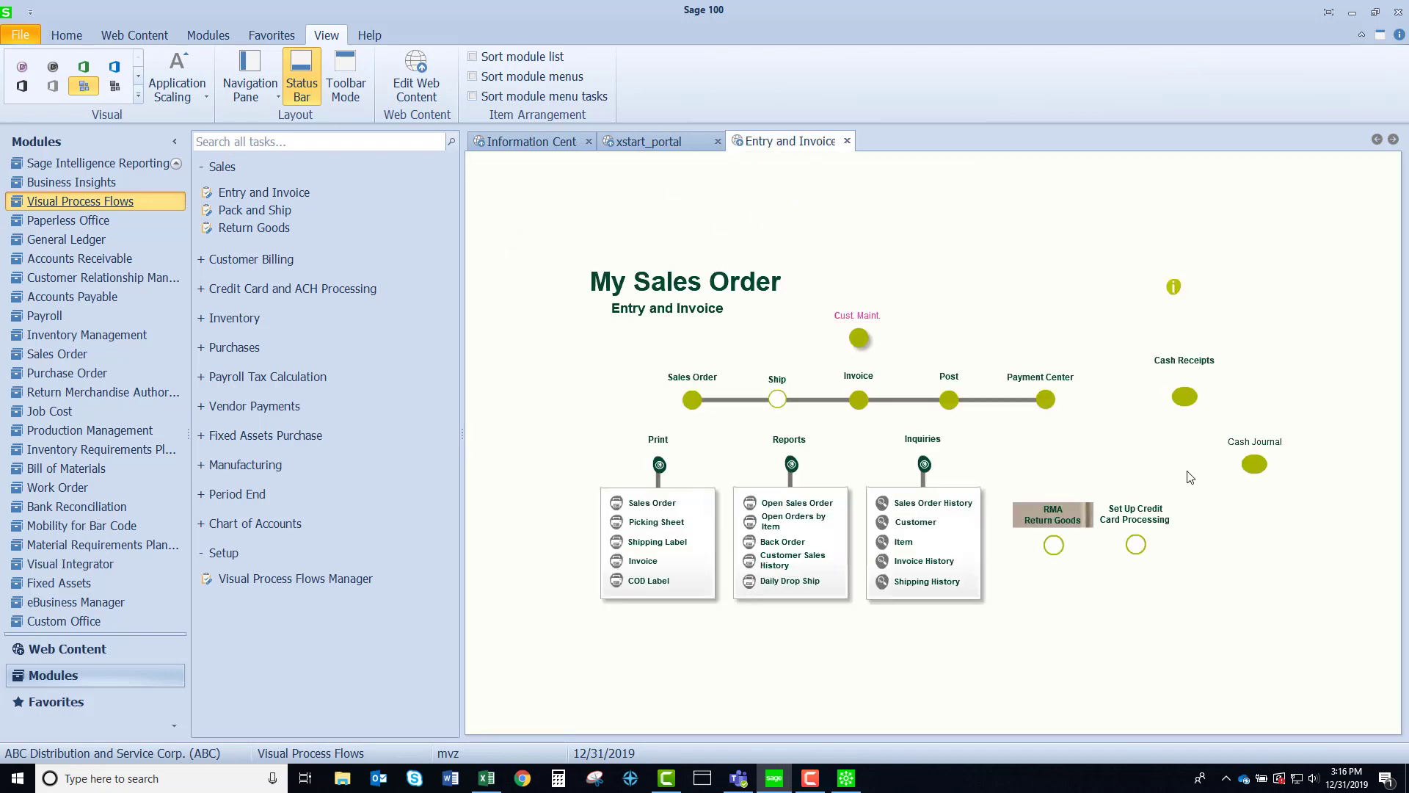
Step: Test Cash Journal, which opens Print A/R Cash Receipts Entry Batch, then close that window
{"action": "left_click", "coordinate": [1254, 465]}
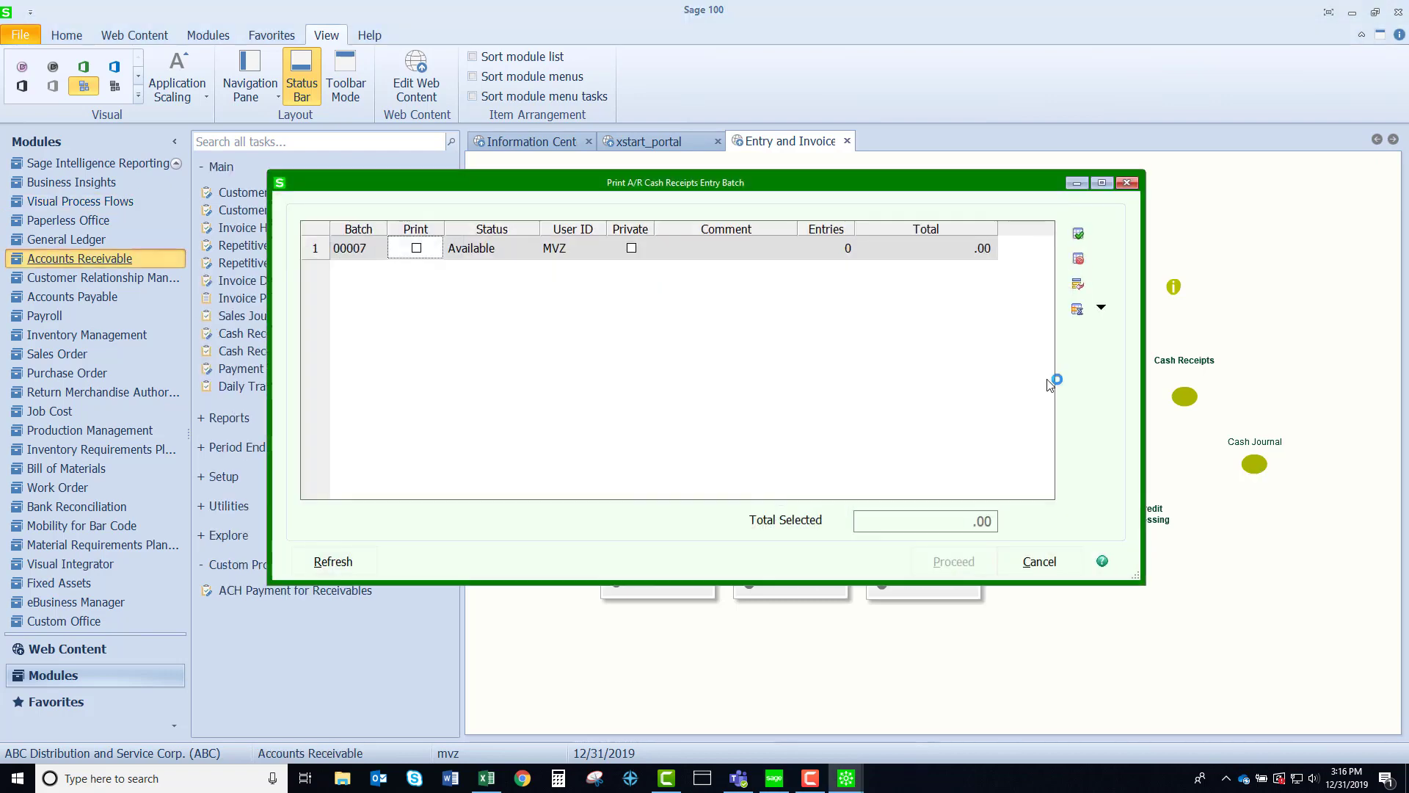
{"action": "left_click_drag", "start_coordinate": [763, 190], "coordinate": [759, 272]}
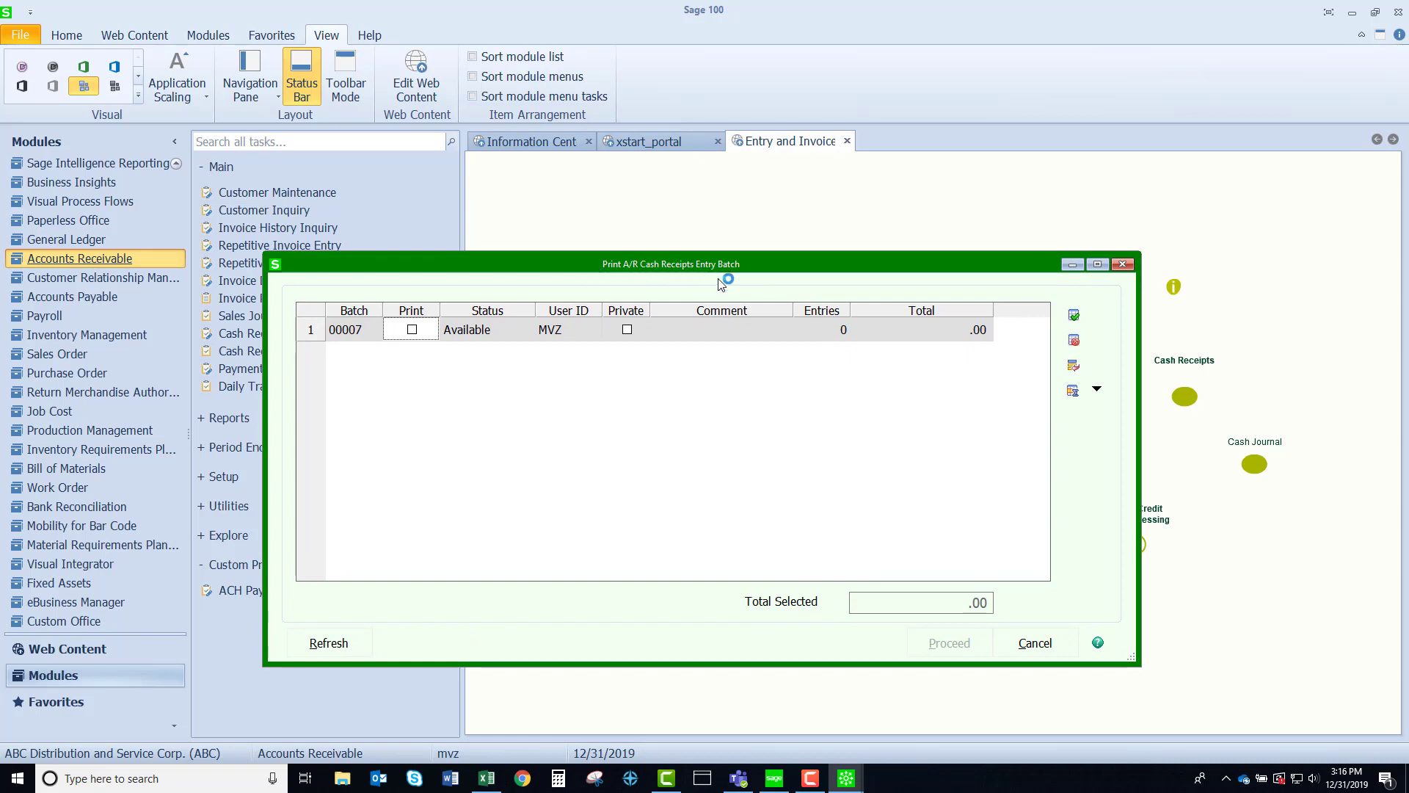
{"action": "left_click", "coordinate": [1122, 264]}
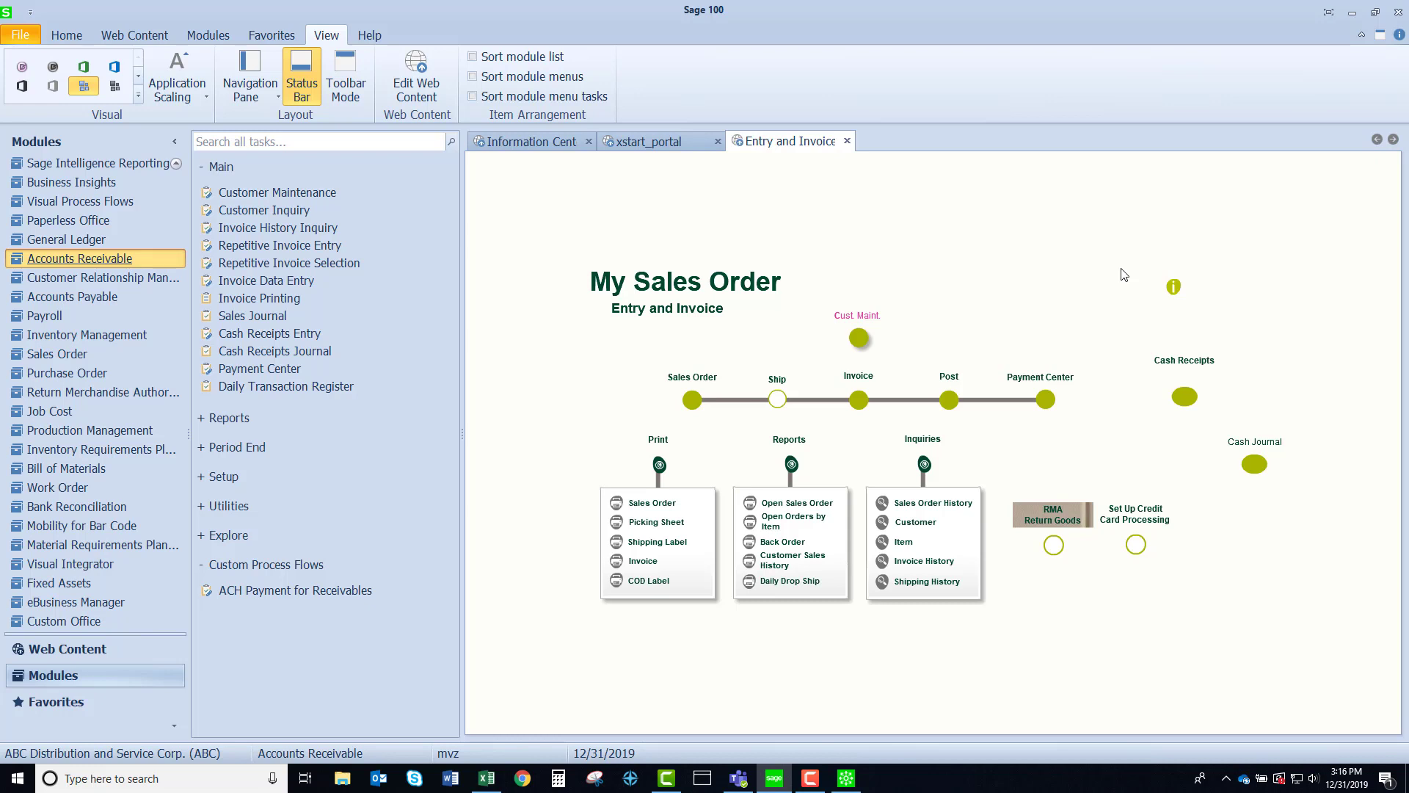
Step: Return to the xstart_portal tab with the SWK Technologies content
{"action": "left_click", "coordinate": [663, 148]}
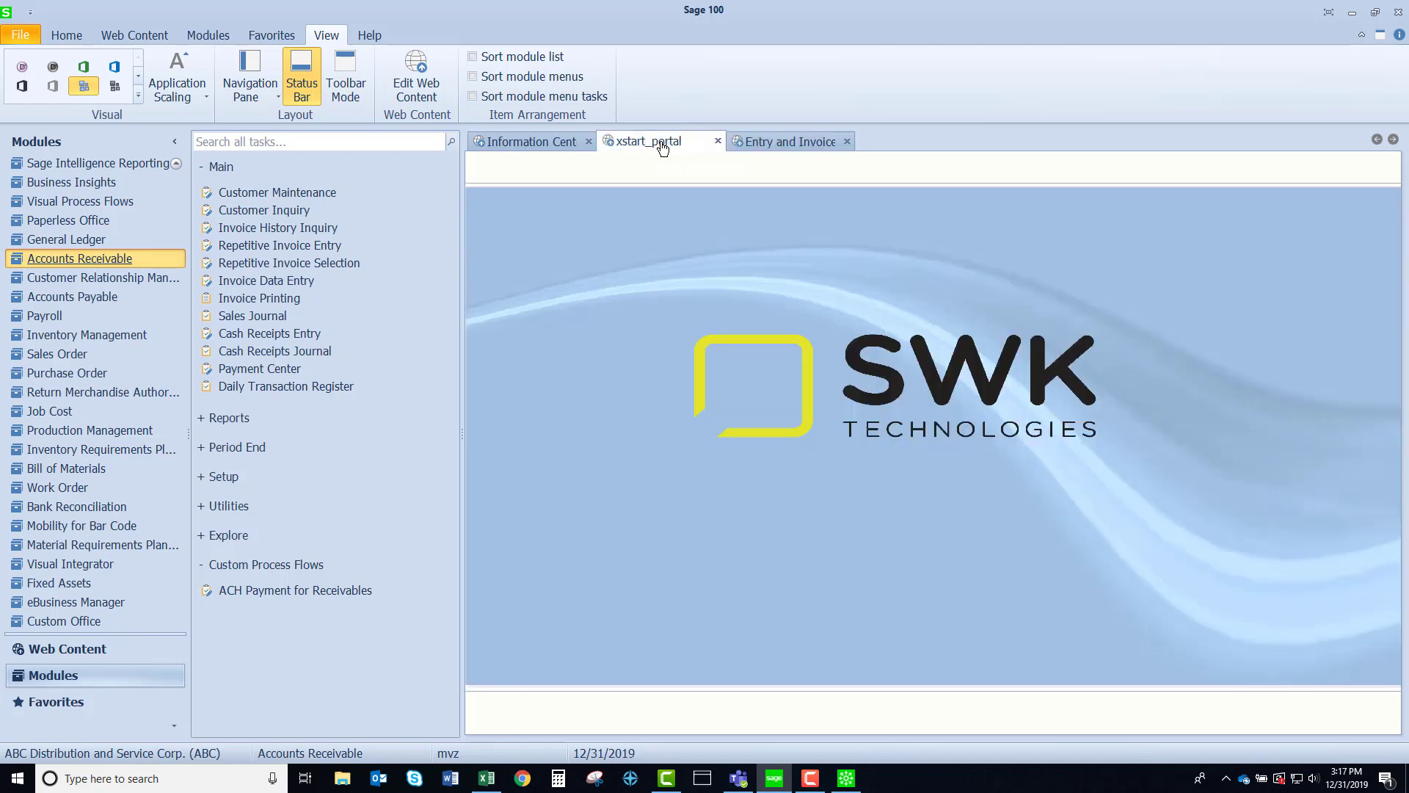